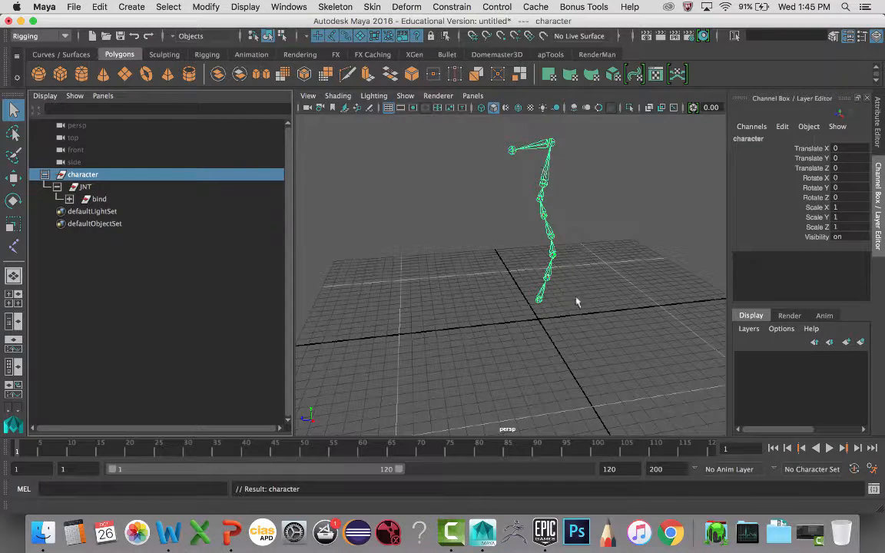
# Select the pelvis joint with the Move tool and check the tool's axis orientation setting
pyautogui.click(541, 296)
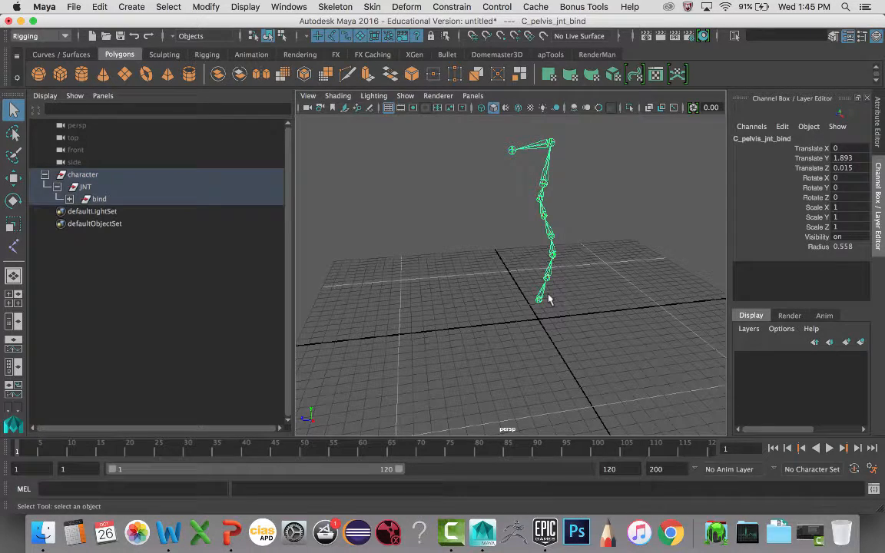
pyautogui.press('e')
pyautogui.press('w')
pyautogui.keyDown('alt'); pyautogui.moveTo(548, 300); pyautogui.dragTo(540, 295); pyautogui.keyUp('alt')
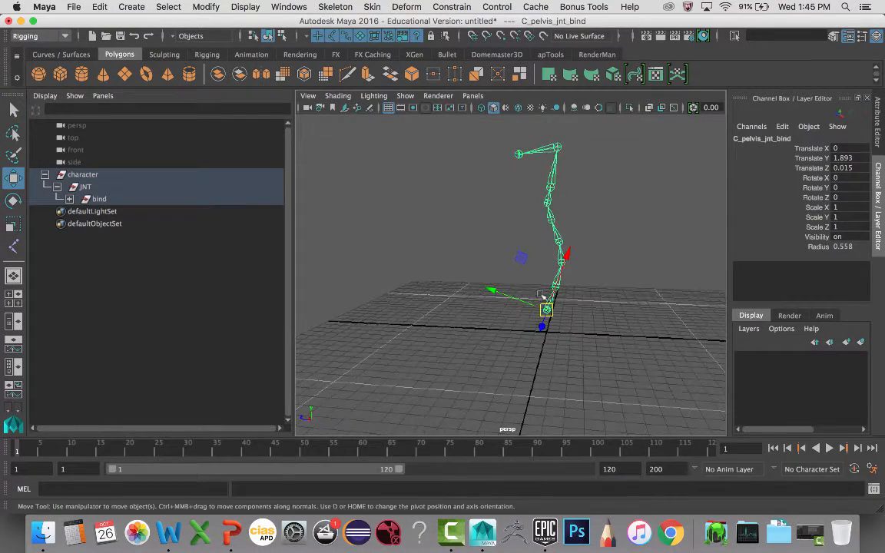
pyautogui.doubleClick(13, 177)
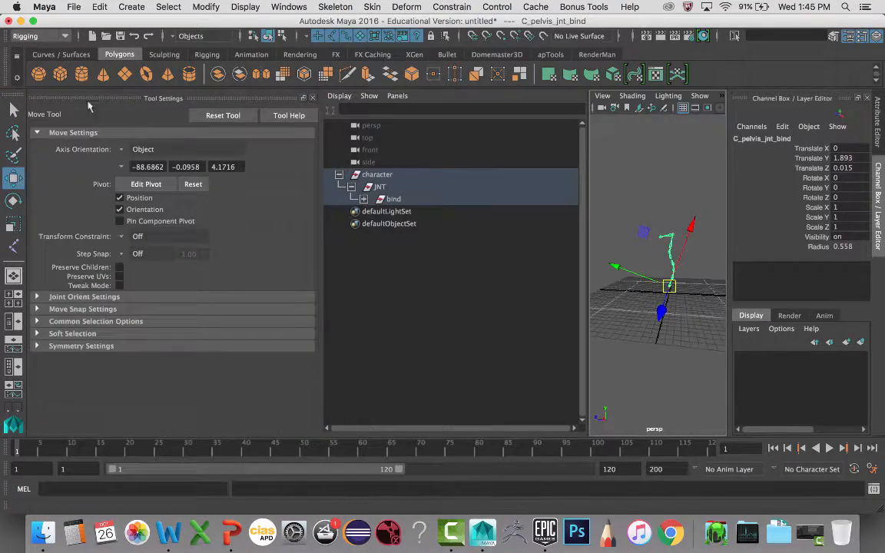
pyautogui.click(313, 98)
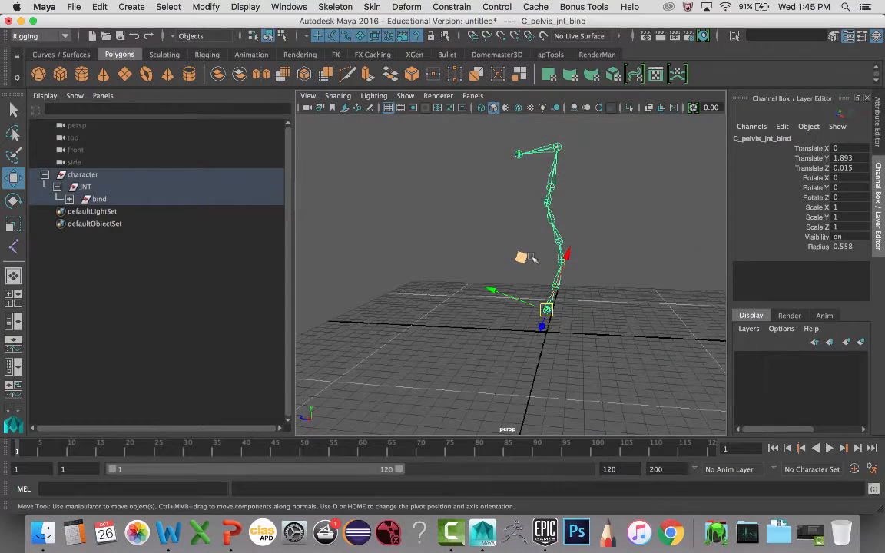
# Walk up the joint hierarchy from the belly joint to the head aim joint, examining each joint's axis directions
pyautogui.keyDown('alt'); pyautogui.moveTo(532, 259); pyautogui.dragTo(488, 270); pyautogui.keyUp('alt')
pyautogui.press('Down')
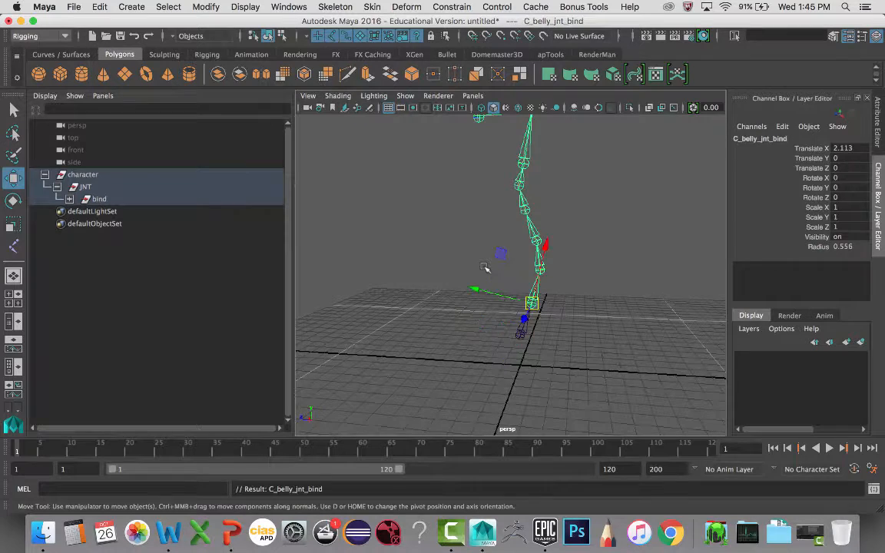
pyautogui.press('Down')
pyautogui.press('Down')
pyautogui.press('Down')
pyautogui.press('Down')
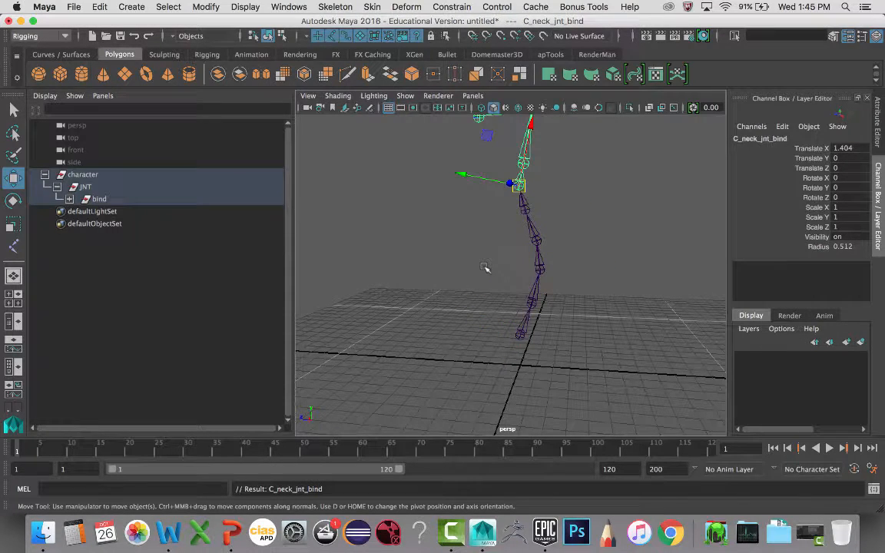
pyautogui.keyDown('alt'); pyautogui.moveTo(552, 268); pyautogui.dragTo(555, 404, button='middle'); pyautogui.keyUp('alt')
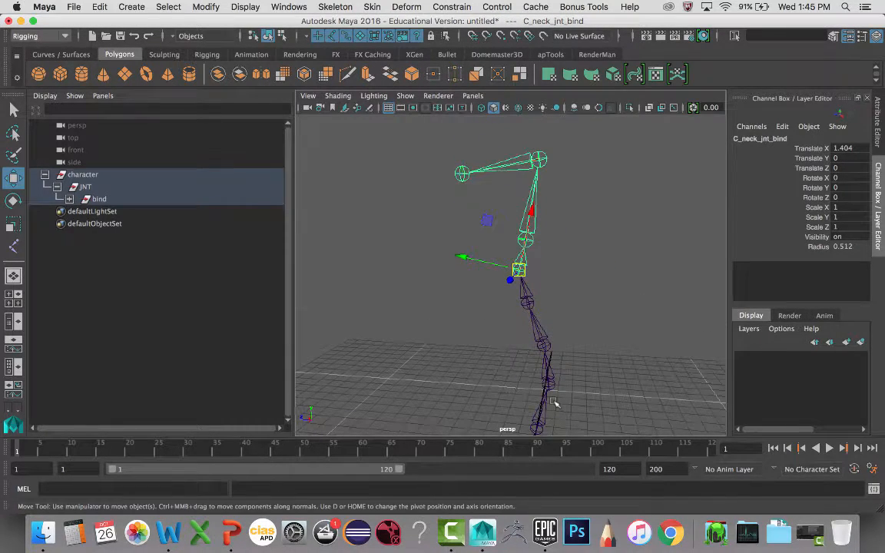
pyautogui.press('Down')
pyautogui.press('Down')
pyautogui.press('Down')
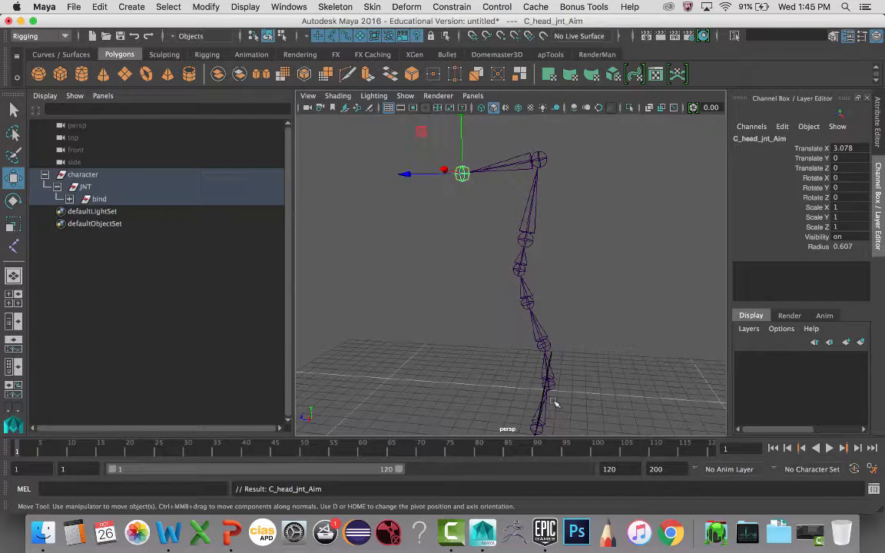
pyautogui.keyDown('alt'); pyautogui.moveTo(442, 285); pyautogui.dragTo(562, 335); pyautogui.keyUp('alt')
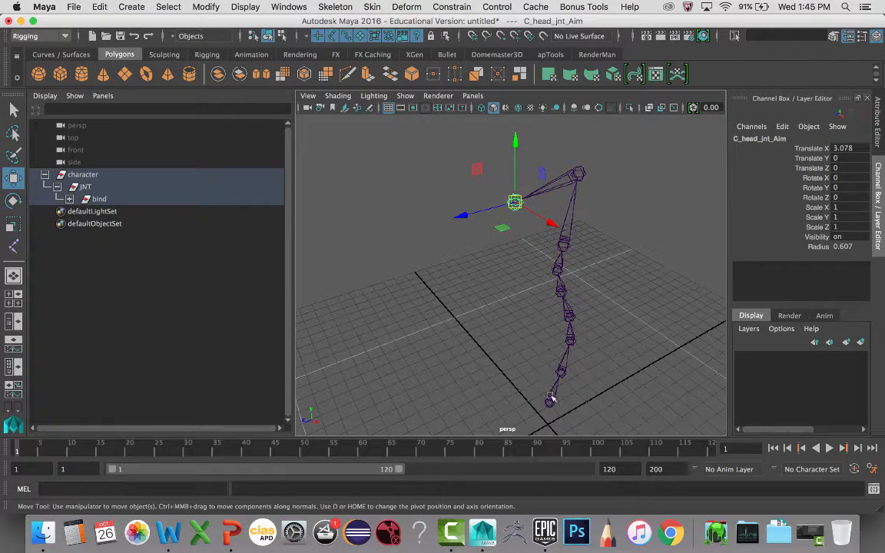
# Walk from the pelvis joint up to the head joints and back to the pelvis, comparing the local axes for consistency
pyautogui.click(550, 399)
pyautogui.press('Down')
pyautogui.press('Down')
pyautogui.press('Down')
pyautogui.press('Down')
pyautogui.press('Down')
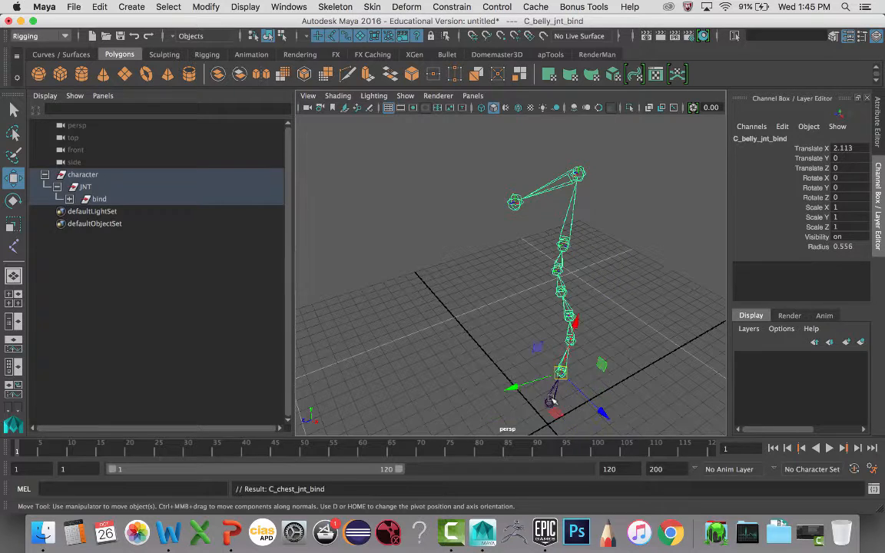
pyautogui.press('Down')
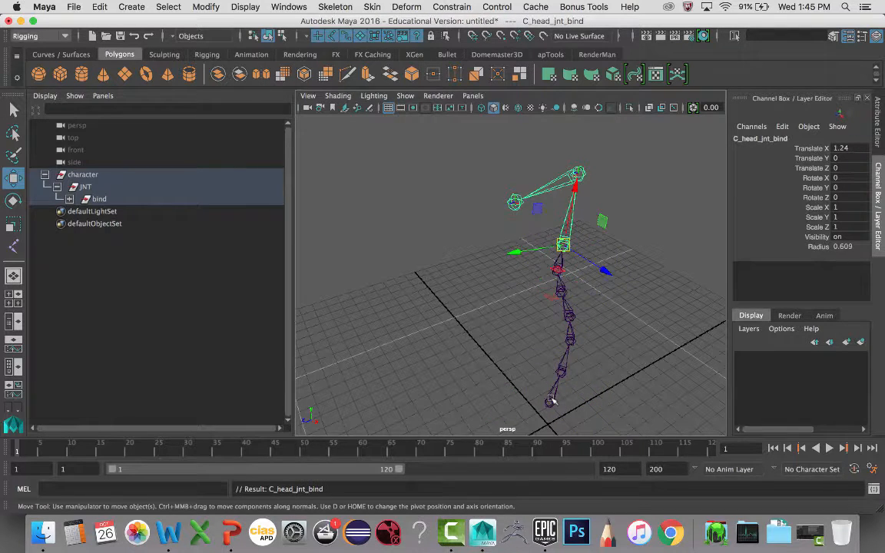
pyautogui.press('Down')
pyautogui.press('Up')
pyautogui.press('Up')
pyautogui.press('Up')
pyautogui.press('Up')
pyautogui.press('Up')
pyautogui.press('Up')
pyautogui.press('Up')
pyautogui.press('Up')
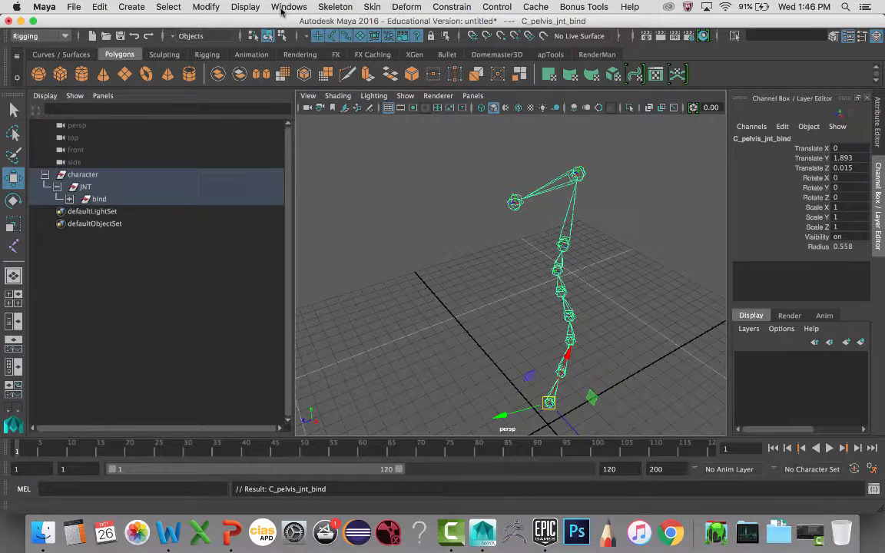
# Apply Orient Joint to the pelvis joint and its children, and check the axes of the lower spine joints
pyautogui.click(332, 7)
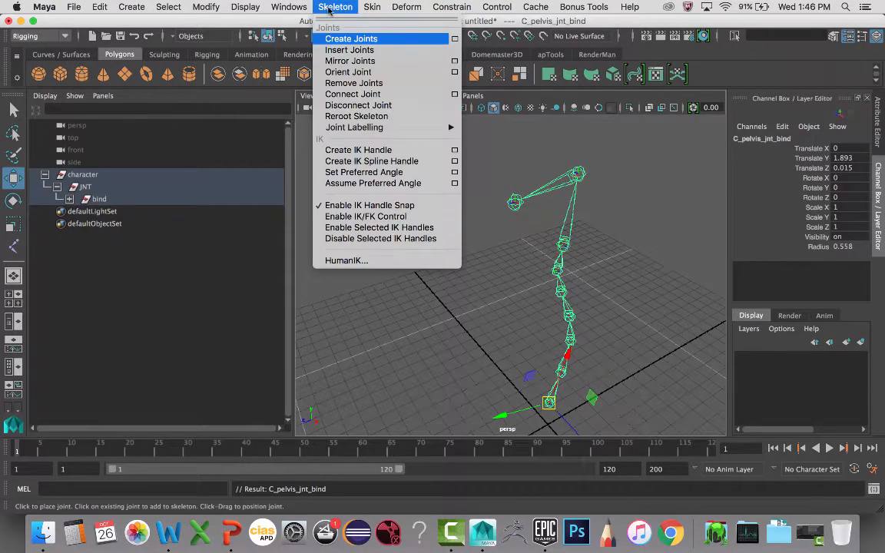
pyautogui.click(348, 72)
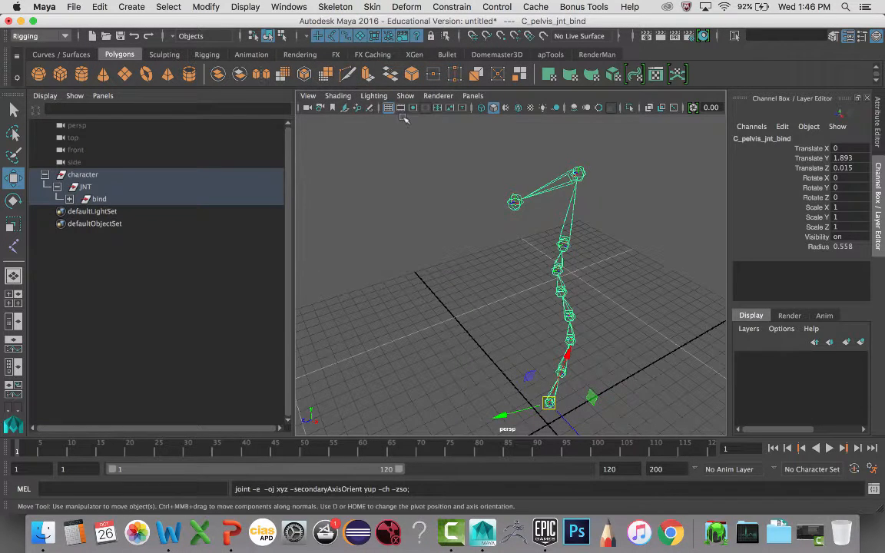
pyautogui.press('Down')
pyautogui.press('Down')
pyautogui.press('Down')
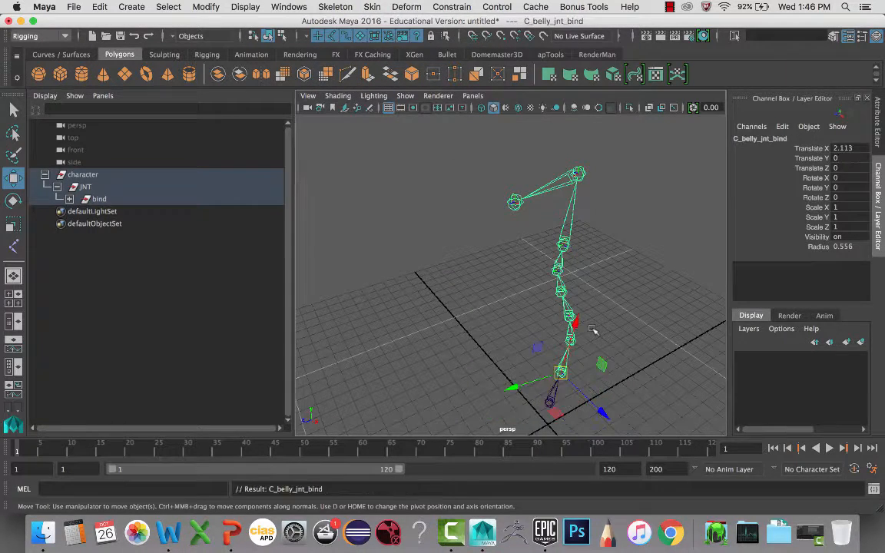
pyautogui.press('Up')
pyautogui.press('Up')
pyautogui.press('Up')
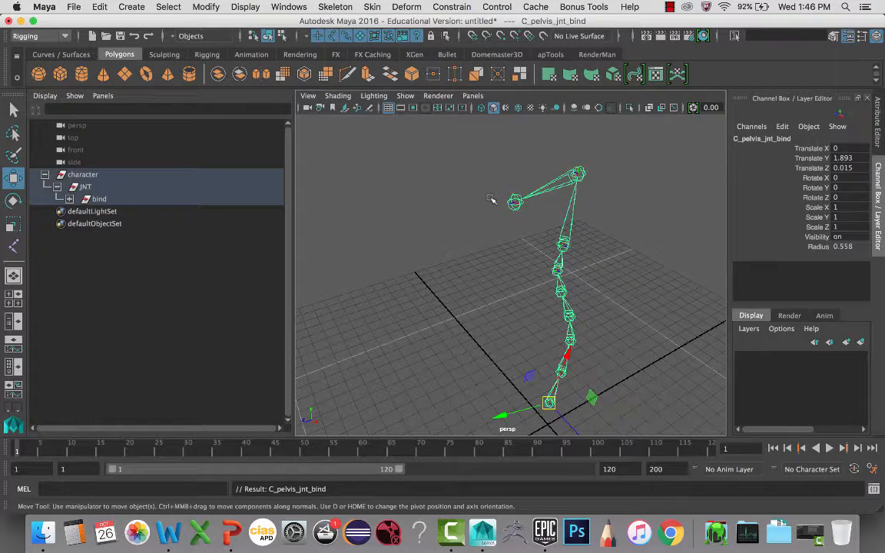
# Review the Orient Joint options for primary axis, secondary axis and secondary axis world orientation, leaving them unapplied
pyautogui.click(333, 8)
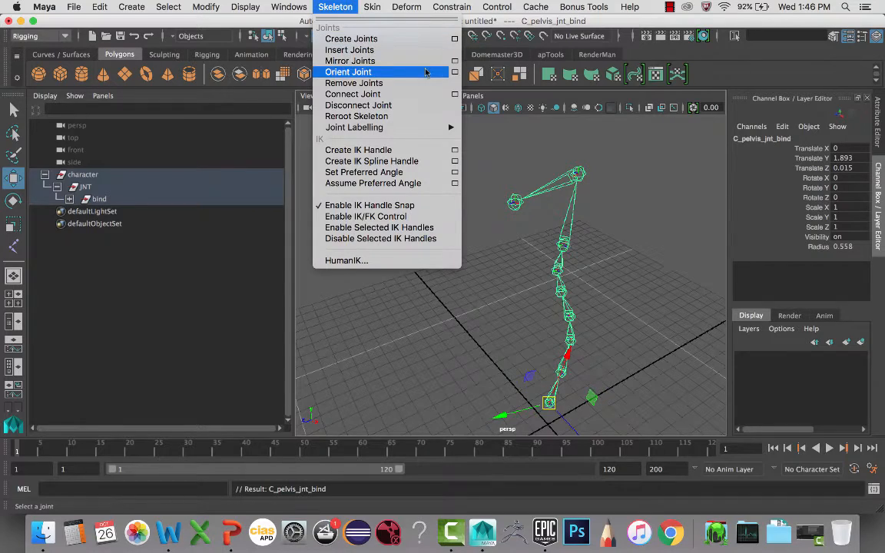
pyautogui.click(454, 71)
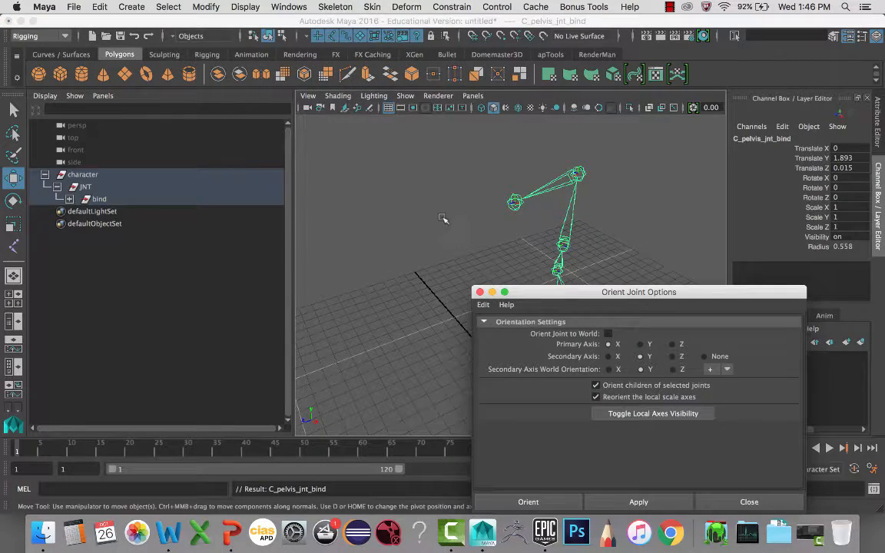
pyautogui.moveTo(598, 296); pyautogui.dragTo(695, 116)
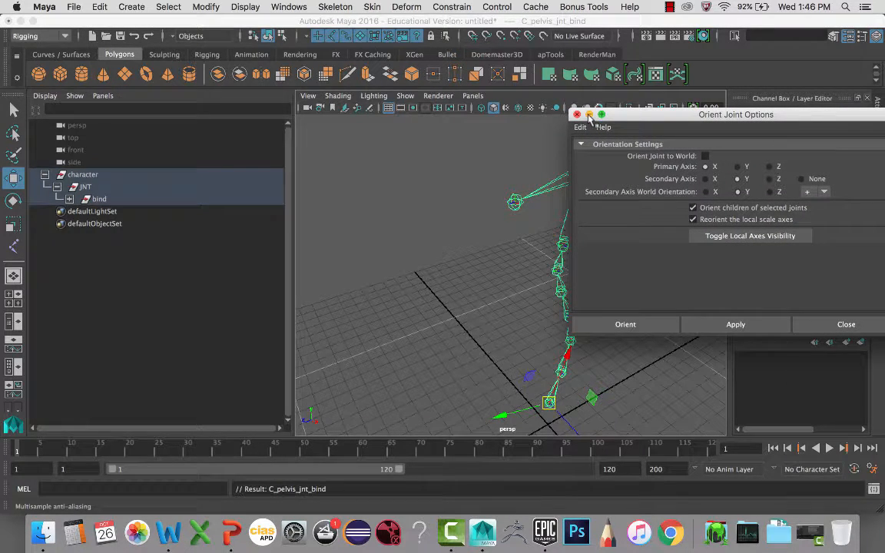
pyautogui.moveTo(596, 115); pyautogui.dragTo(323, 116)
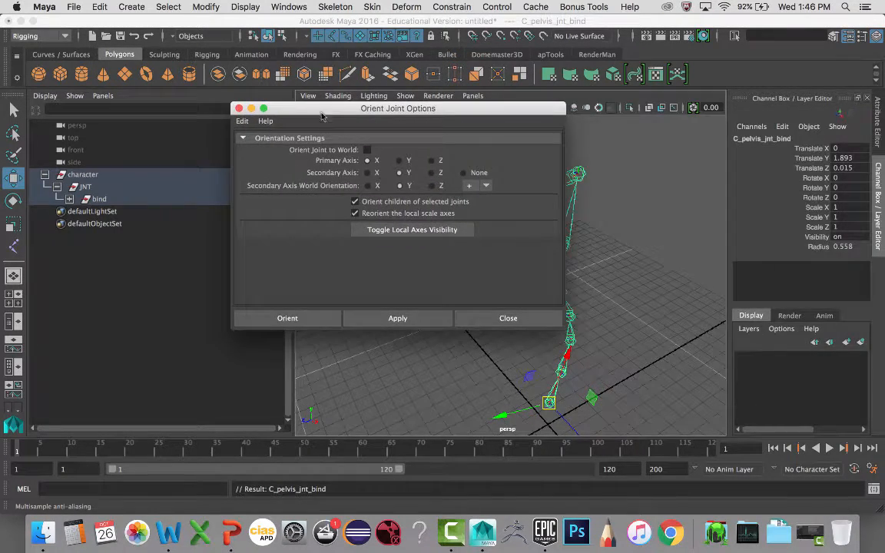
pyautogui.click(238, 109)
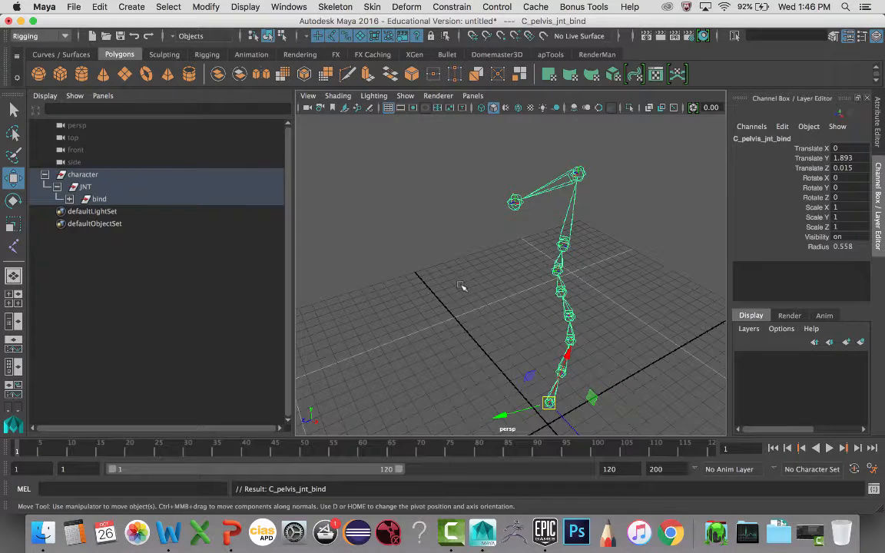
# Reapply Orient Joint to the whole chain from the pelvis joint with the existing settings
pyautogui.press('g')
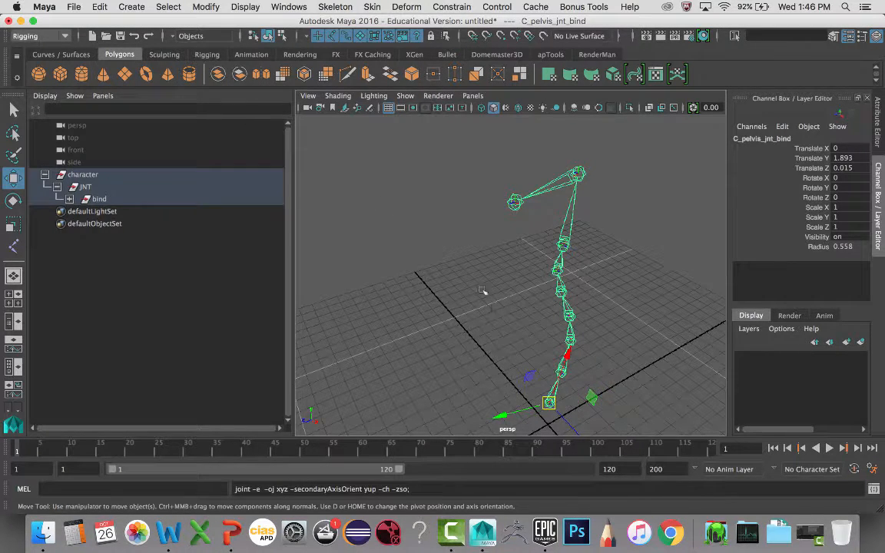
pyautogui.click(335, 7)
pyautogui.click(315, 72)
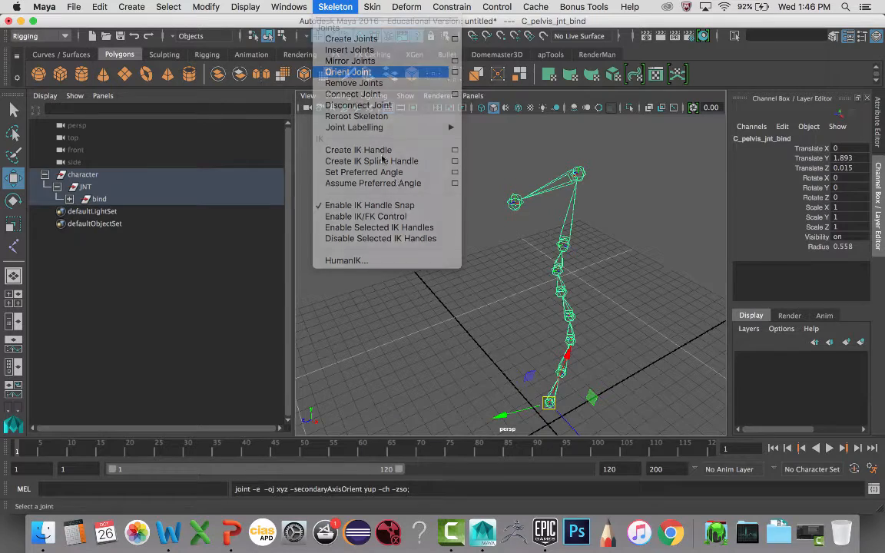
# Walk up the reoriented chain to the head aim joint, examining the axis directions of the spine, neck and head joints
pyautogui.press('Down')
pyautogui.press('Down')
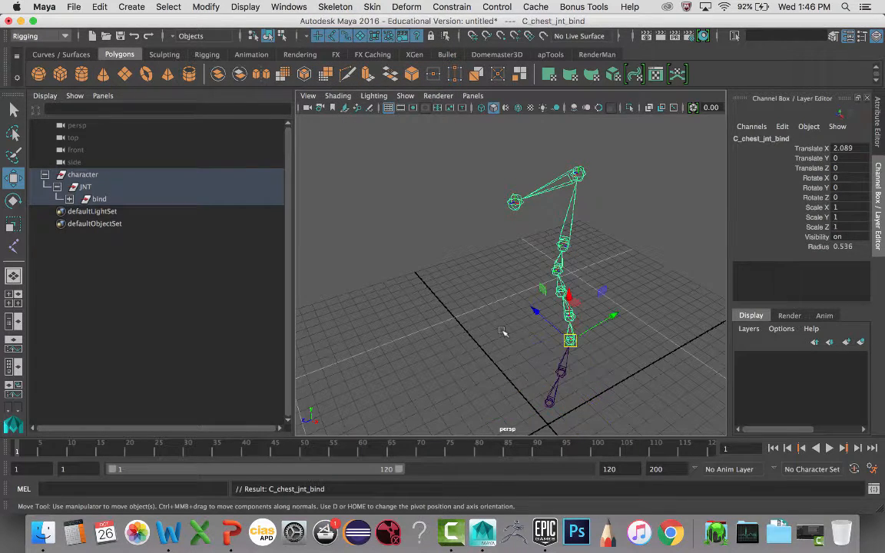
pyautogui.press('Down')
pyautogui.press('Down')
pyautogui.press('Down')
pyautogui.press('Down')
pyautogui.press('Down')
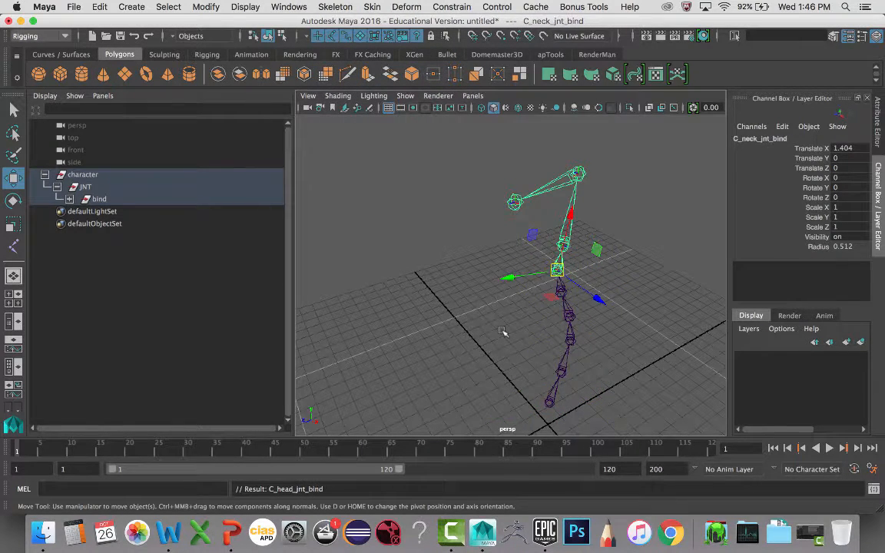
pyautogui.press('Down')
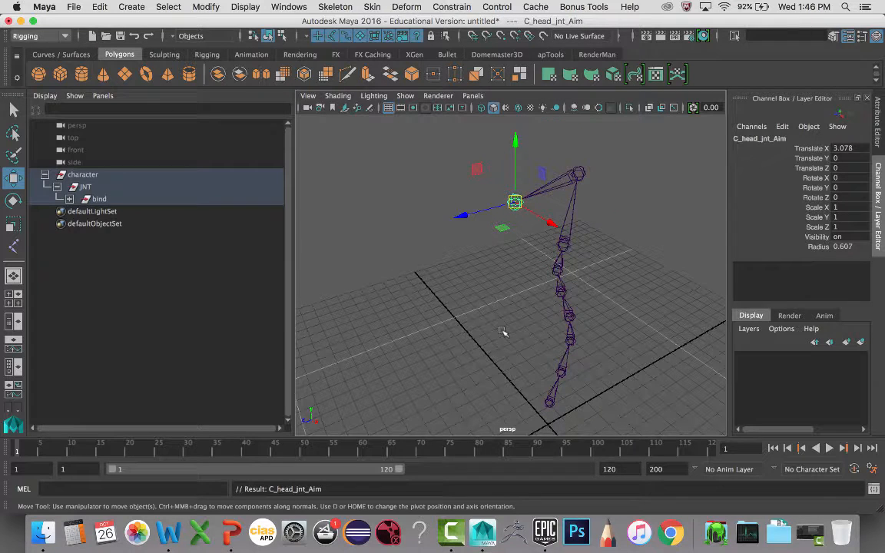
# Reselect the pelvis joint and walk up to the head aim joint again, looking for joints whose axes are flipped
pyautogui.click(559, 395)
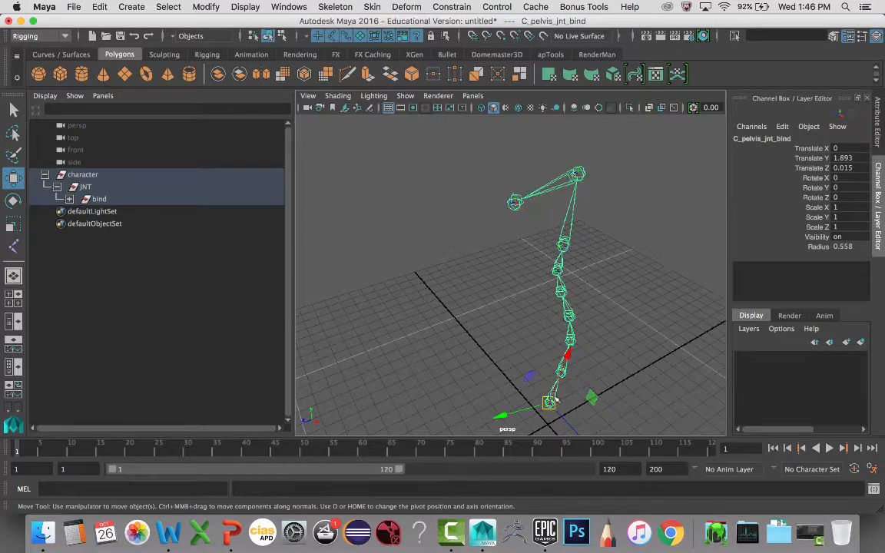
pyautogui.press('Down')
pyautogui.press('Down')
pyautogui.press('Down')
pyautogui.press('Down')
pyautogui.press('Down')
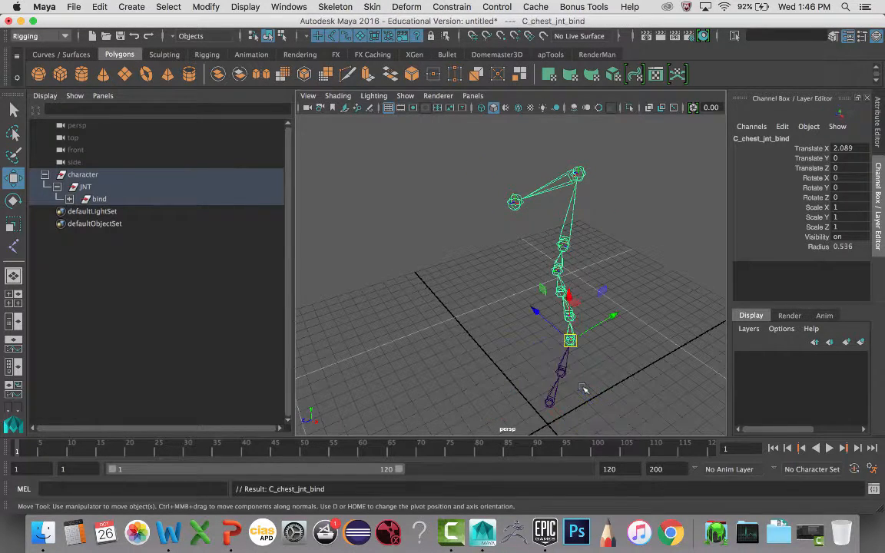
pyautogui.press('Down')
pyautogui.press('Down')
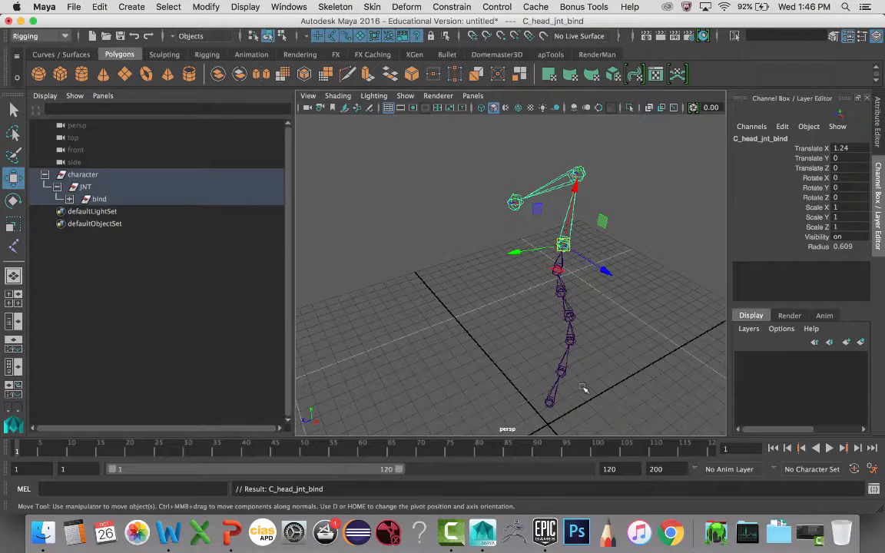
pyautogui.press('Down')
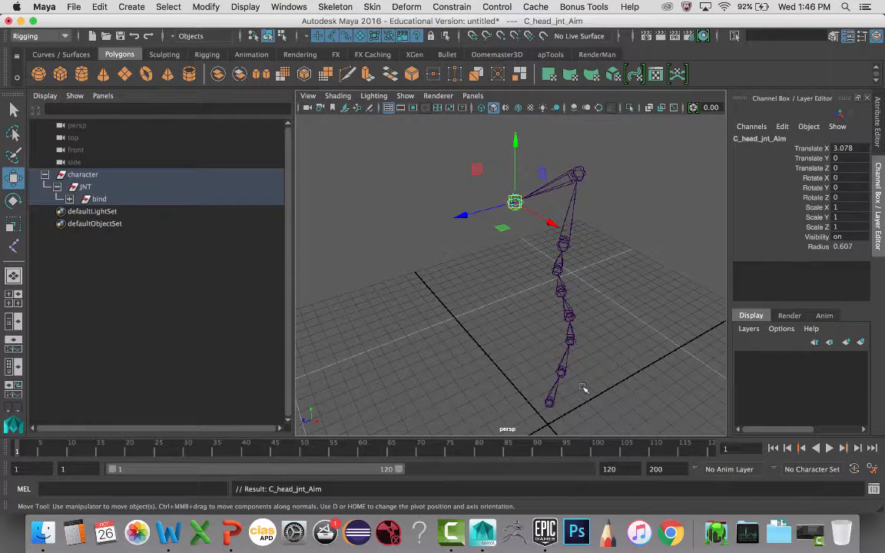
# Unparent the C_head_jnt_Top and C_head_jnt_Aim joints from the skeleton hierarchy
pyautogui.keyDown('alt'); pyautogui.moveTo(544, 260); pyautogui.dragTo(565, 242); pyautogui.keyUp('alt')
pyautogui.click(571, 230)
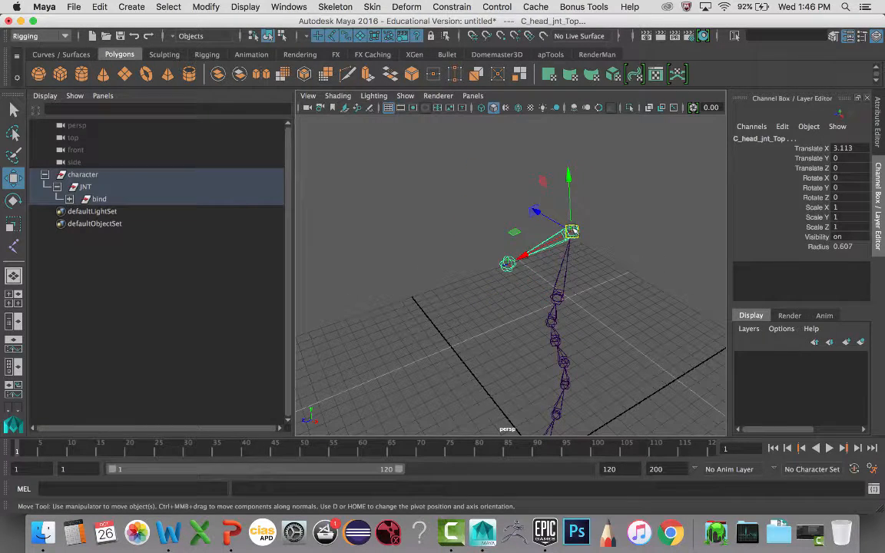
pyautogui.hotkey('shift', 'p')
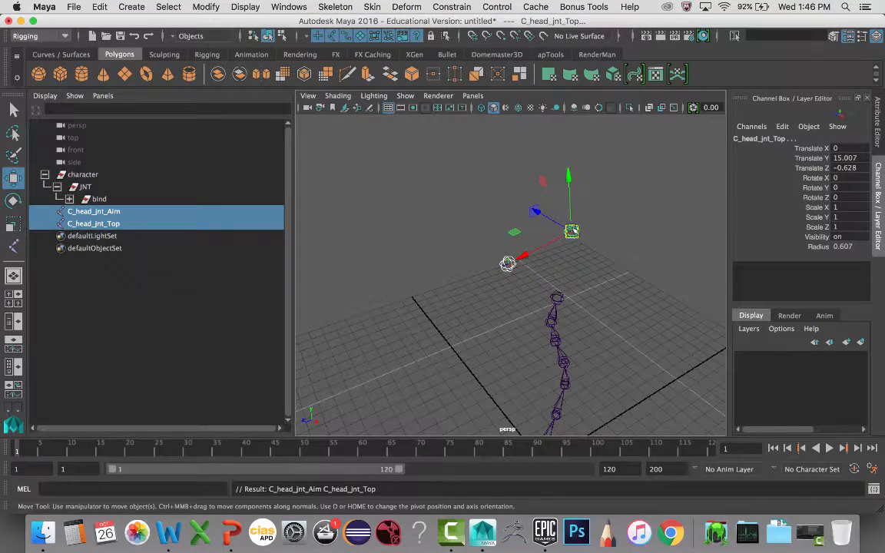
pyautogui.hotkey('ctrl', 'z')
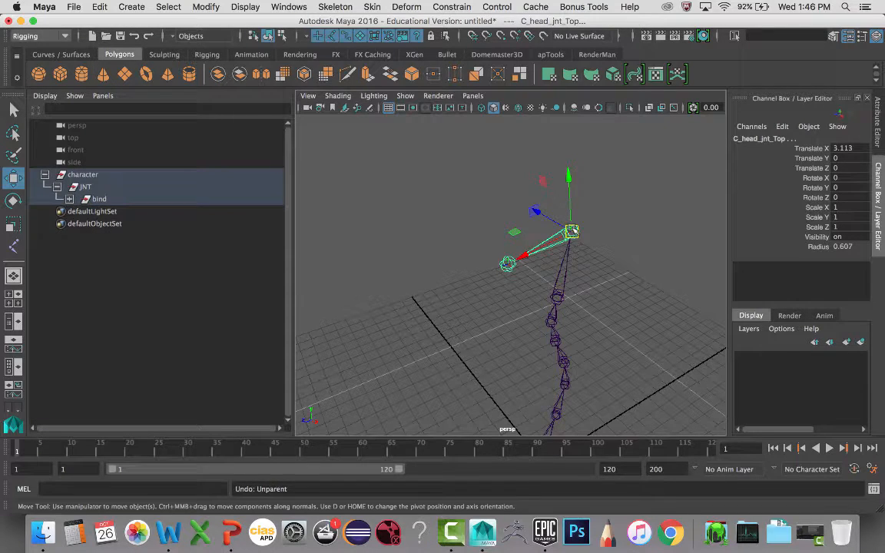
pyautogui.hotkey('shift', 'p')
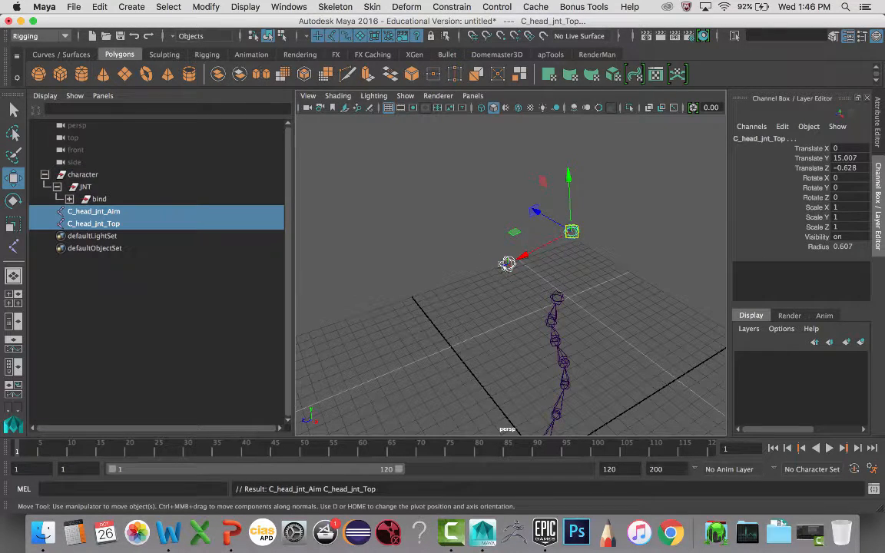
# Select the C_head_jnt_Top joint first and add the C_head_jnt_Aim joint to the selection last
pyautogui.keyDown('alt'); pyautogui.moveTo(509, 285); pyautogui.dragTo(481, 285); pyautogui.keyUp('alt')
pyautogui.moveTo(481, 235); pyautogui.dragTo(522, 262)
pyautogui.keyDown('shift'); pyautogui.click(584, 246); pyautogui.keyUp('shift')
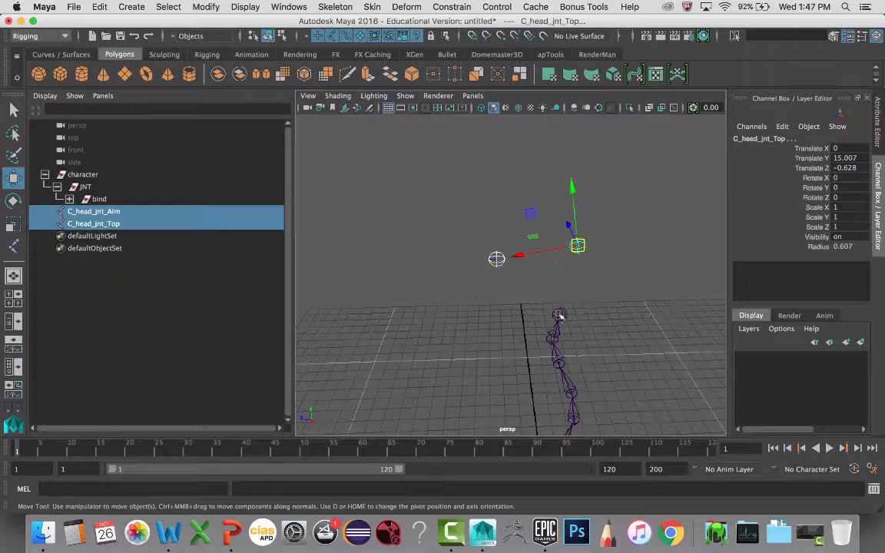
pyautogui.moveTo(560, 228); pyautogui.dragTo(608, 277)
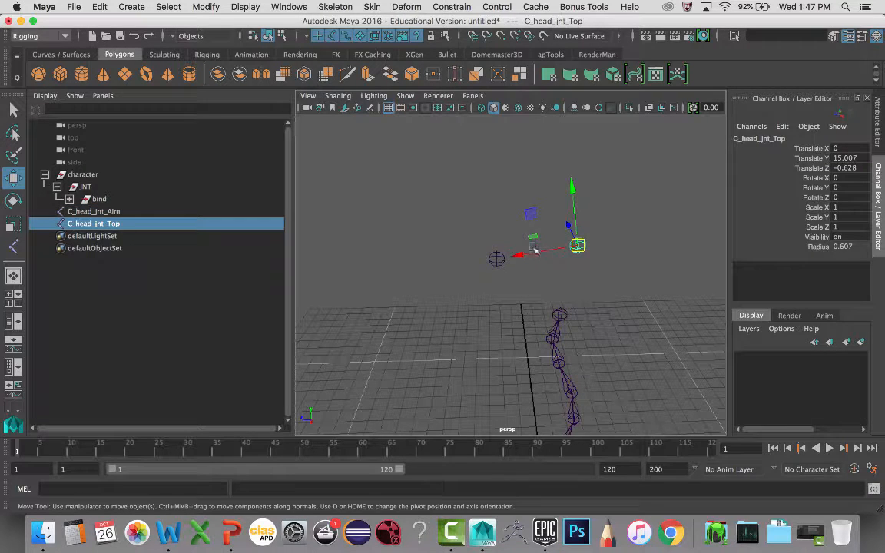
pyautogui.keyDown('shift'); pyautogui.click(496, 259); pyautogui.keyUp('shift')
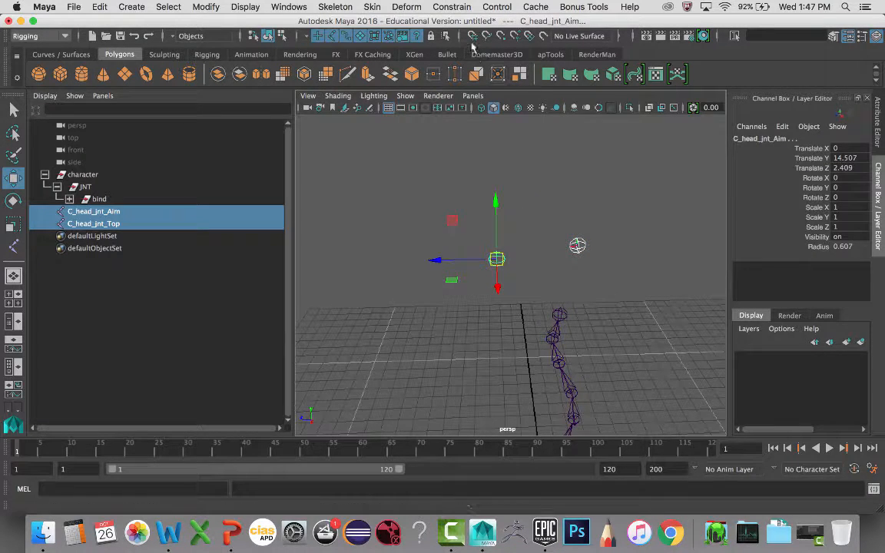
# Try to aim-constrain C_head_jnt_Aim to C_head_jnt_Top with an aim vector of 1, 0, 0, and undo it
pyautogui.click(454, 7)
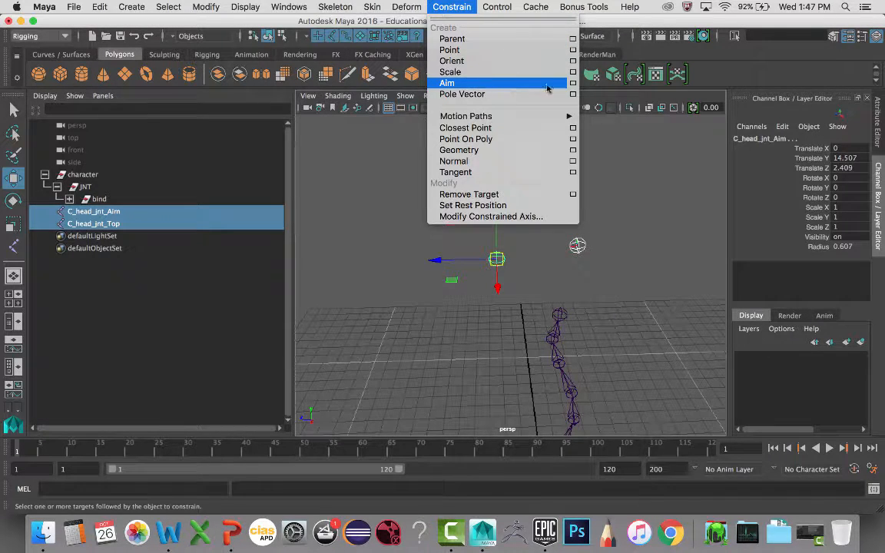
pyautogui.click(572, 83)
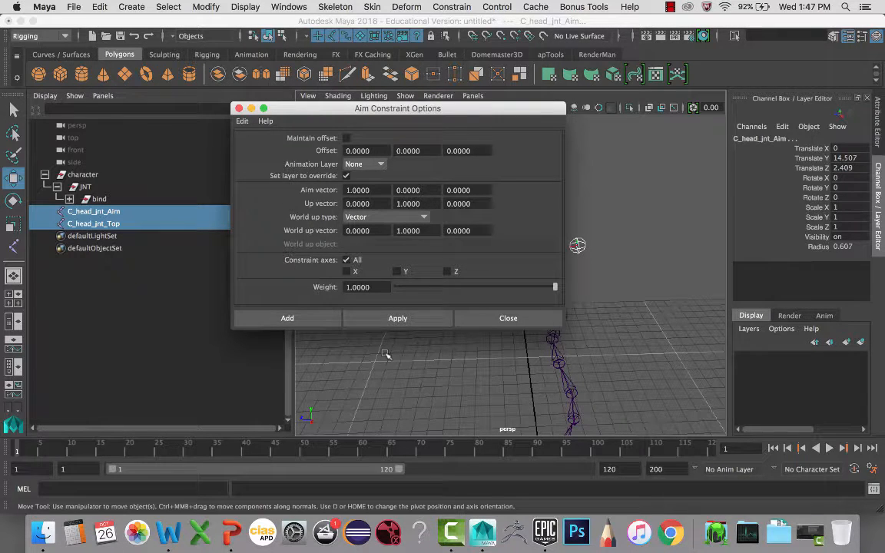
pyautogui.click(325, 318)
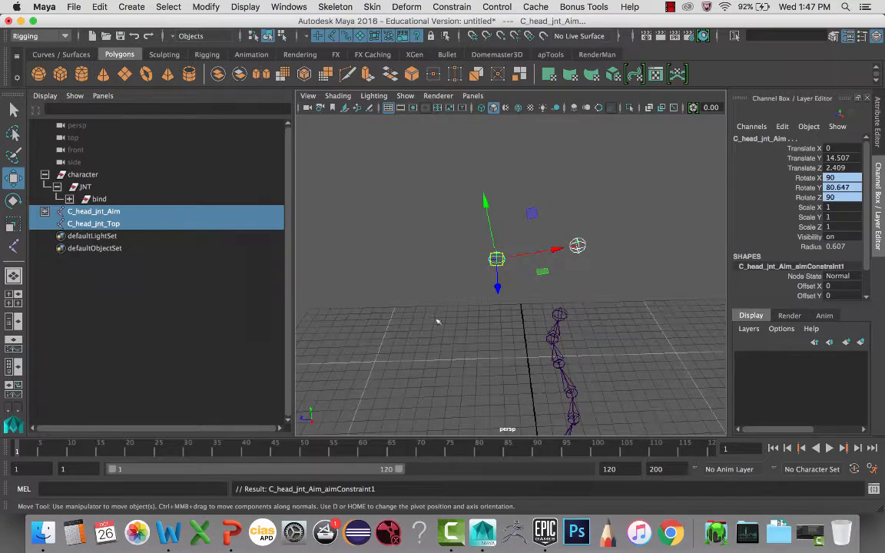
pyautogui.keyDown('alt'); pyautogui.moveTo(450, 256); pyautogui.dragTo(461, 269); pyautogui.keyUp('alt')
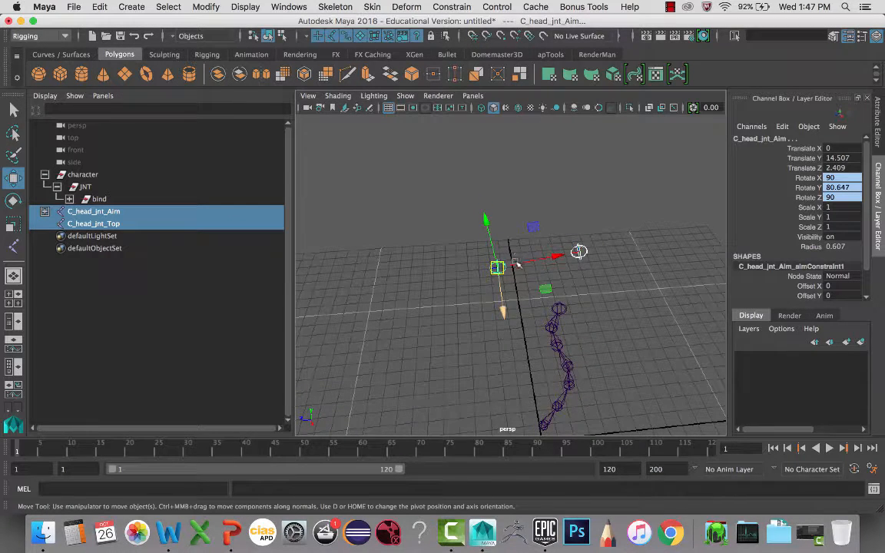
pyautogui.hotkey('ctrl', 'z')
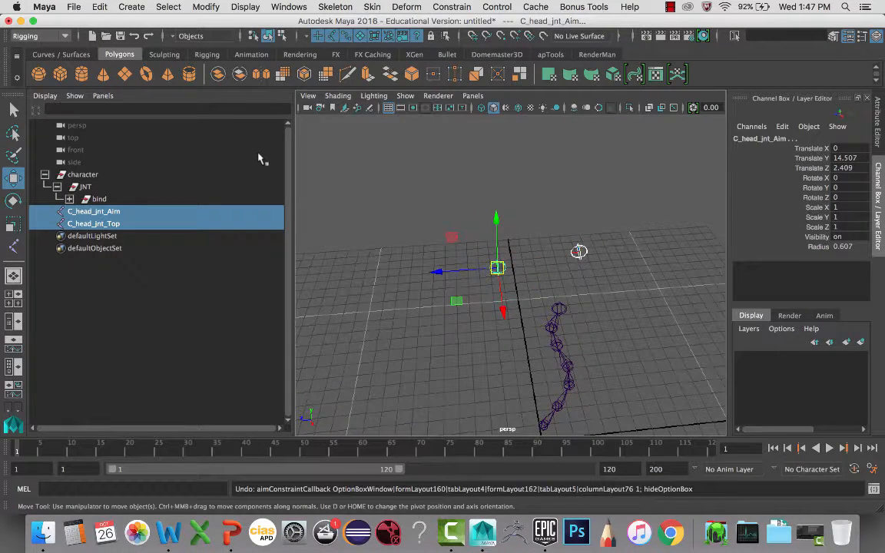
# Aim-constrain C_head_jnt_Aim to C_head_jnt_Top with an aim vector of -1, 0, 0, and compare both joints' axes
pyautogui.click(331, 7)
pyautogui.click(436, 7)
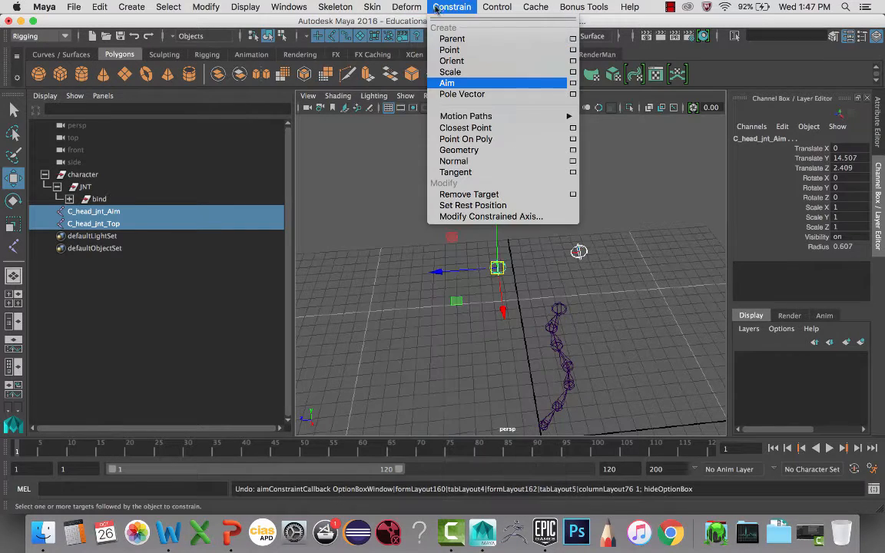
pyautogui.click(516, 83)
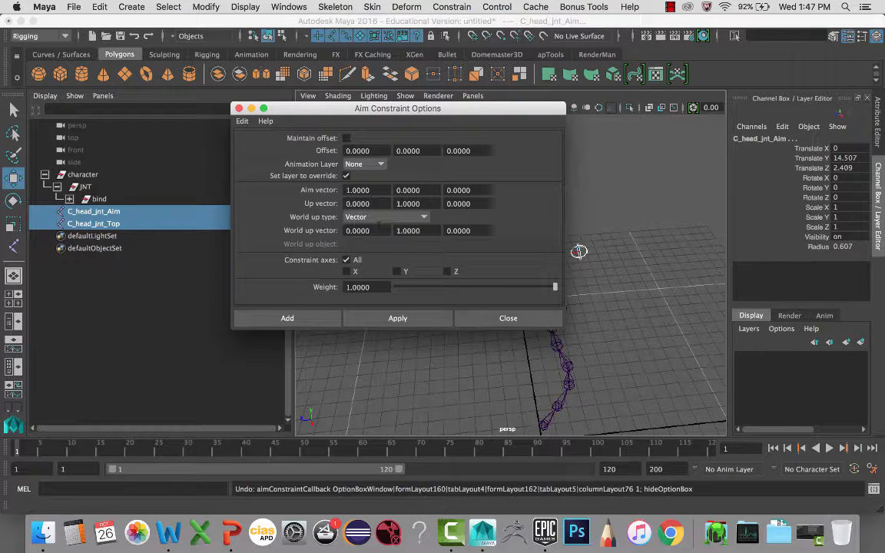
pyautogui.write('-')
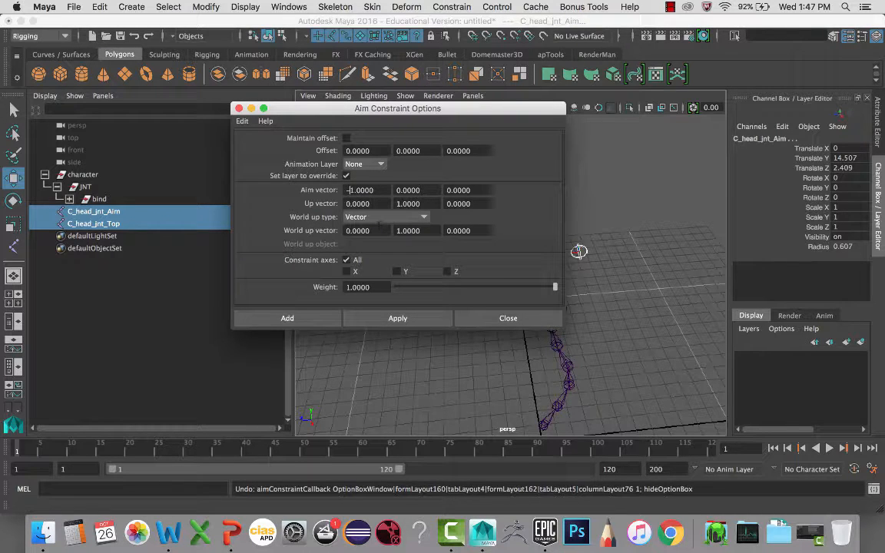
pyautogui.click(404, 319)
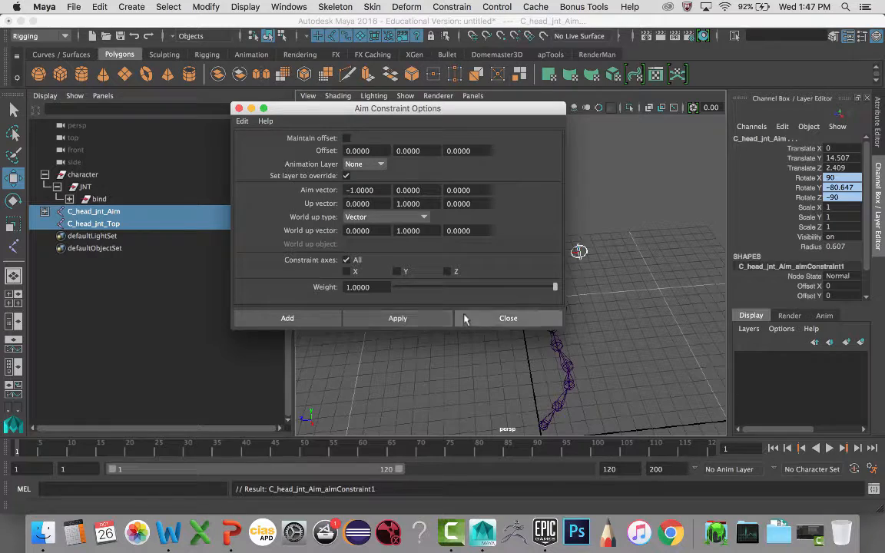
pyautogui.moveTo(438, 108); pyautogui.dragTo(231, 161)
pyautogui.click(579, 251)
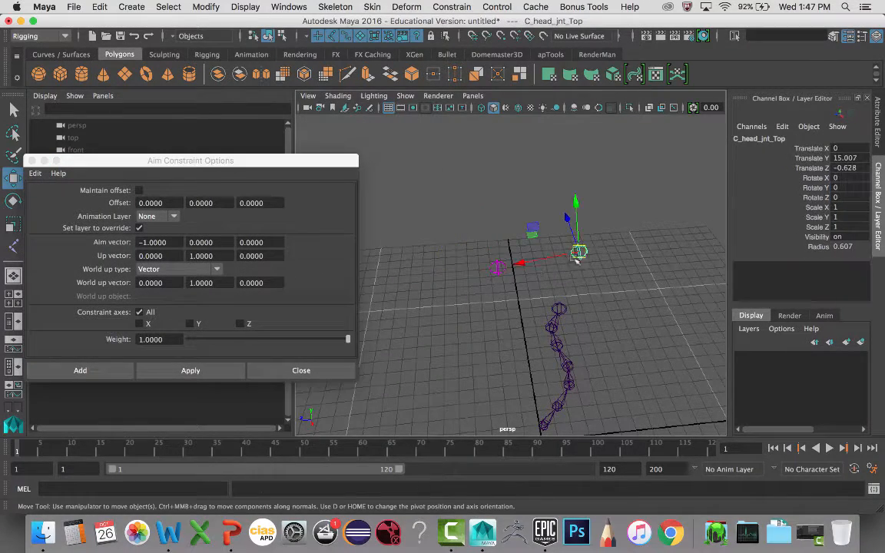
pyautogui.click(498, 269)
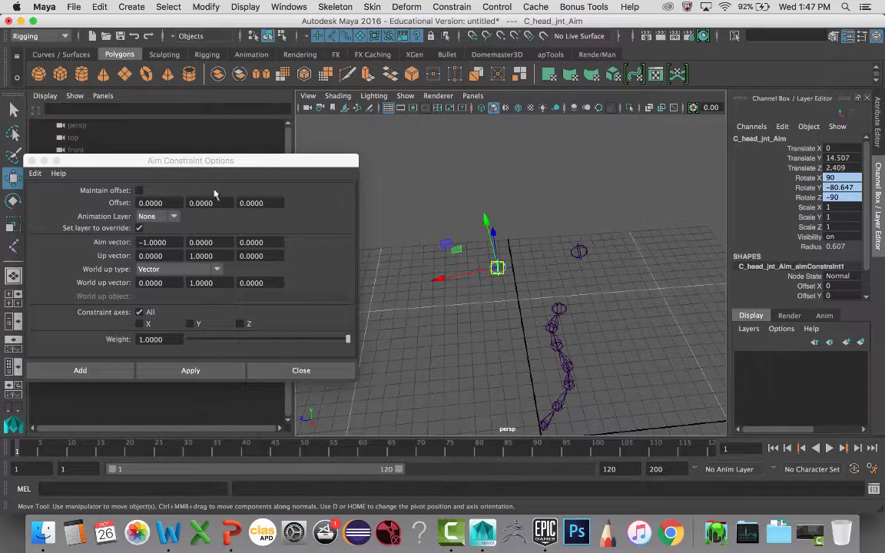
pyautogui.click(32, 160)
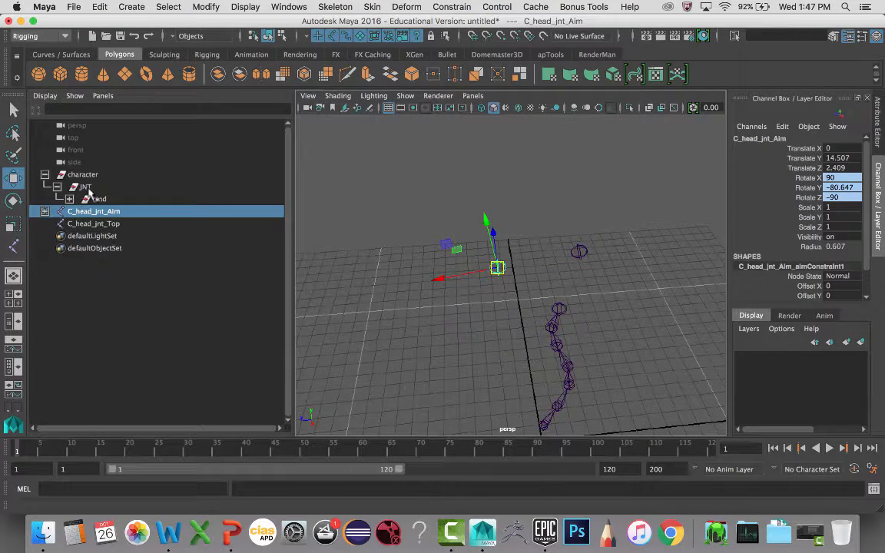
# Delete the aim constraint node under the C_head_jnt_Aim joint
pyautogui.click(45, 212)
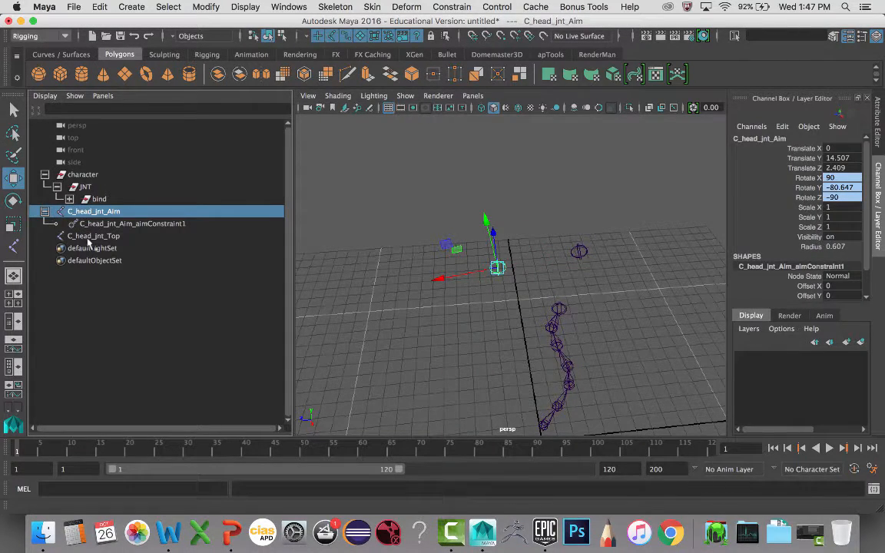
pyautogui.click(94, 236)
pyautogui.click(125, 224)
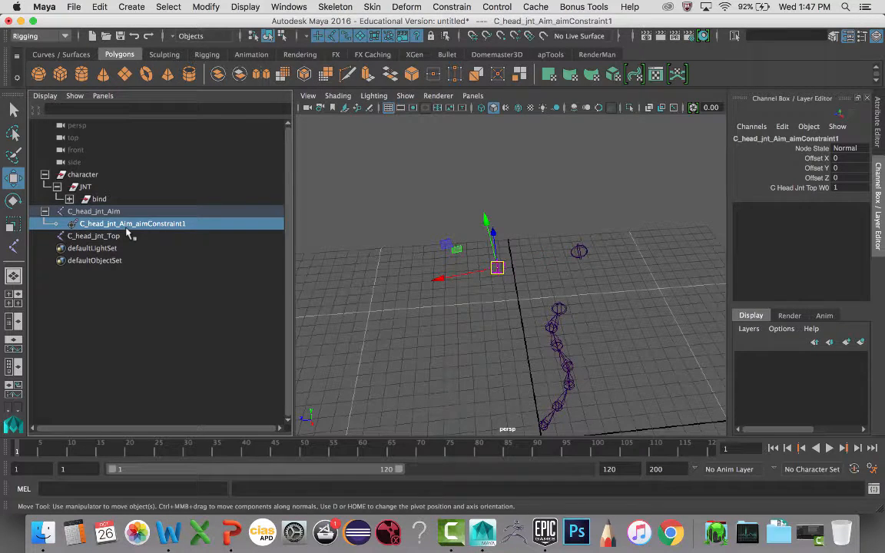
pyautogui.press('Delete')
# Parent C_head_jnt_Aim under C_head_jnt_Top, and parent C_head_jnt_Top under C_head_jnt_bind
pyautogui.click(94, 223)
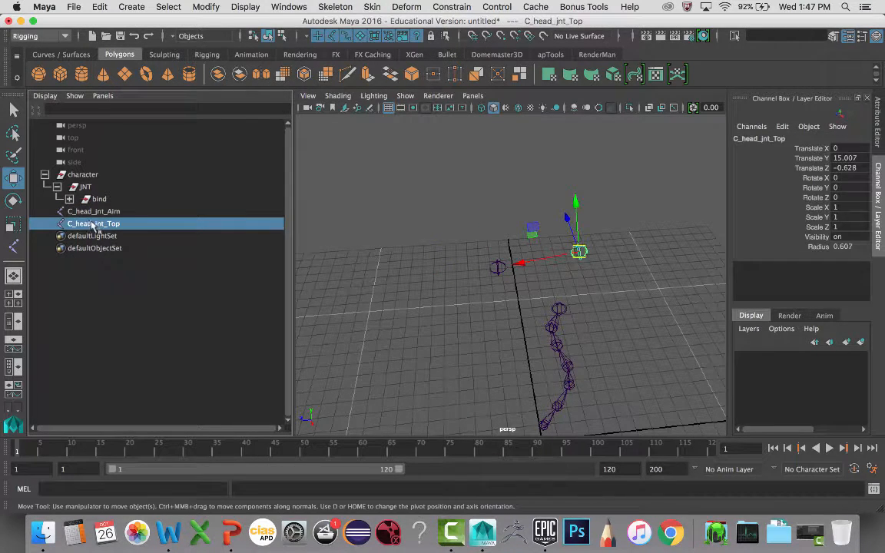
pyautogui.click(89, 211)
pyautogui.moveTo(89, 212)
pyautogui.mouseDown(button='middle')
pyautogui.moveTo(101, 234)
pyautogui.moveTo(99, 226)
pyautogui.mouseUp(button='middle')
pyautogui.click(93, 211)
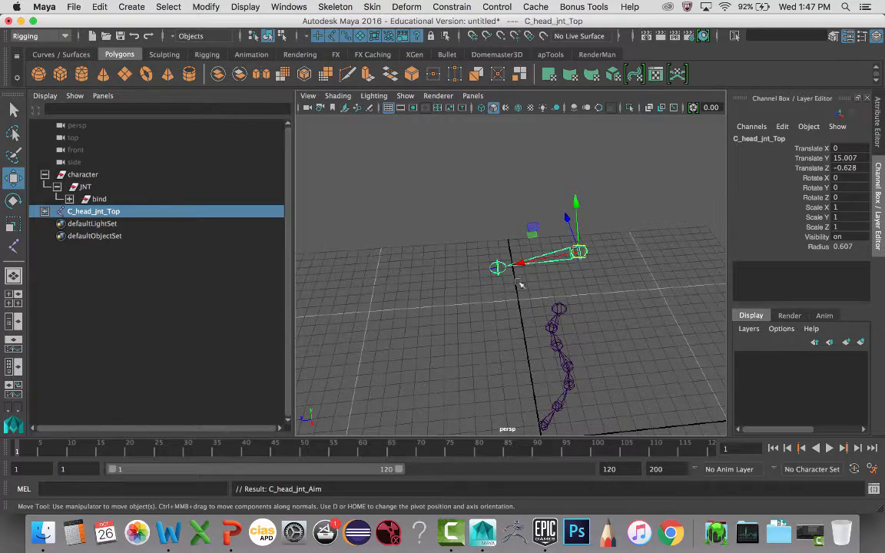
pyautogui.keyDown('shift'); pyautogui.click(559, 308); pyautogui.keyUp('shift')
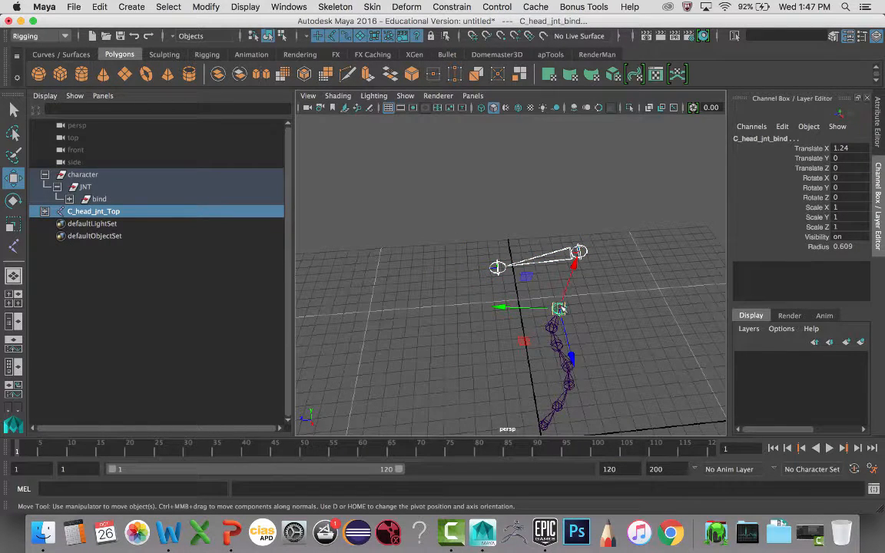
pyautogui.press('p')
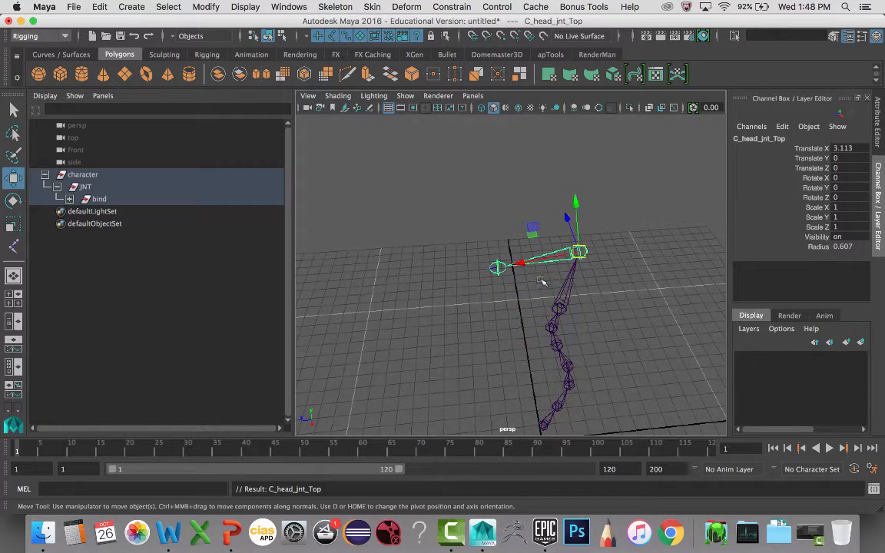
# Try rotating the joints from C_pelvis_jnt_bind through C_clav_jnt_bind together by about 14 degrees around Z, and undo the rotation
pyautogui.keyDown('alt'); pyautogui.moveTo(543, 278); pyautogui.dragTo(509, 355); pyautogui.keyUp('alt')
pyautogui.click(509, 352)
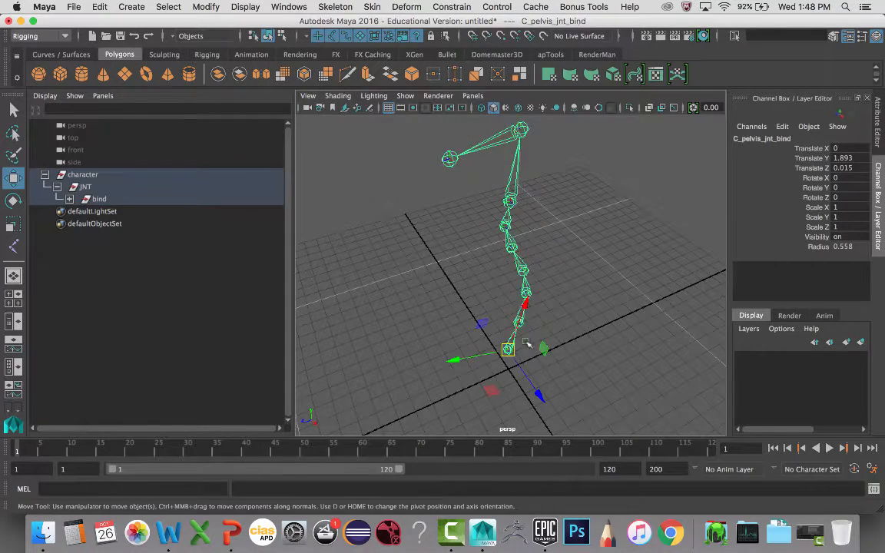
pyautogui.press('q')
pyautogui.press('Down')
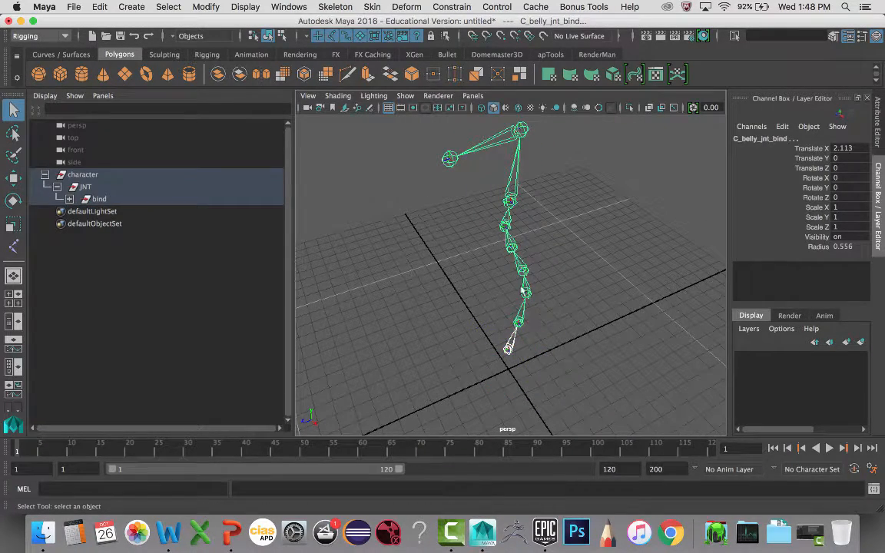
pyautogui.press('Down')
pyautogui.press('Down')
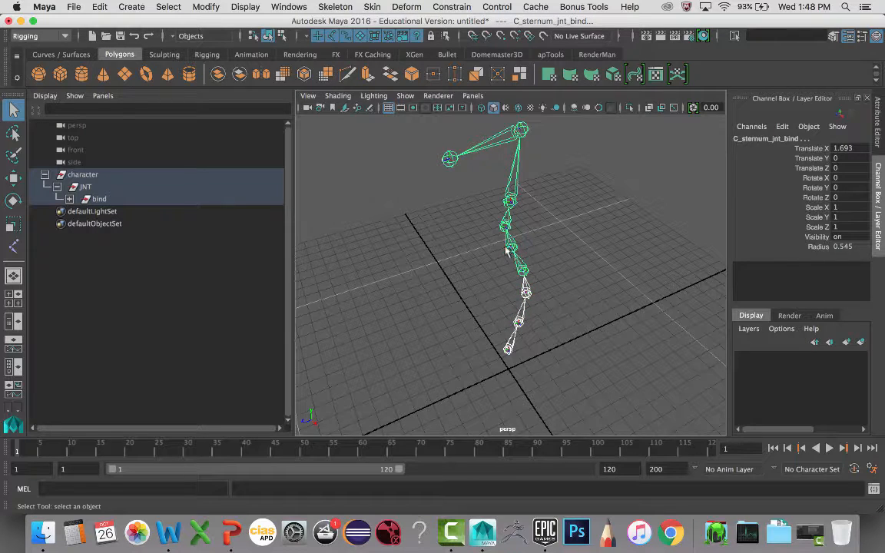
pyautogui.press('Down')
pyautogui.press('e')
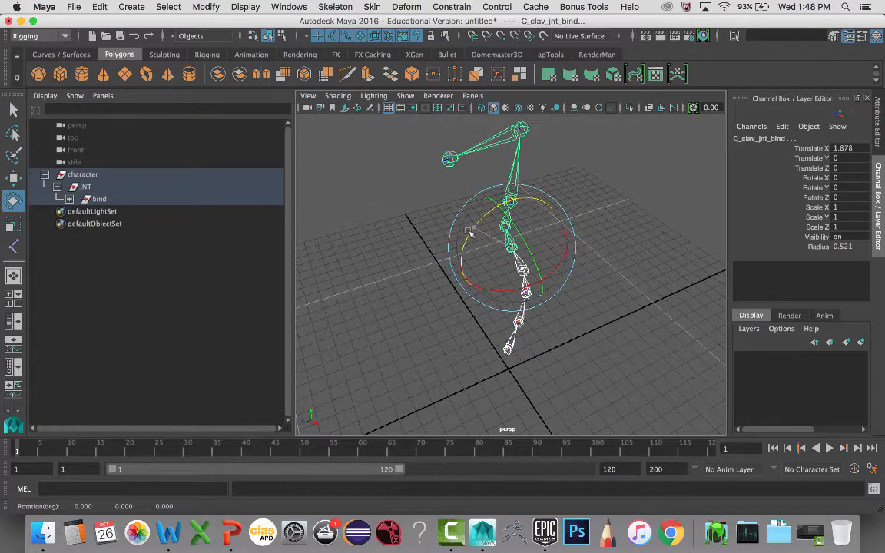
pyautogui.moveTo(469, 230); pyautogui.dragTo(498, 233)
pyautogui.press('z')
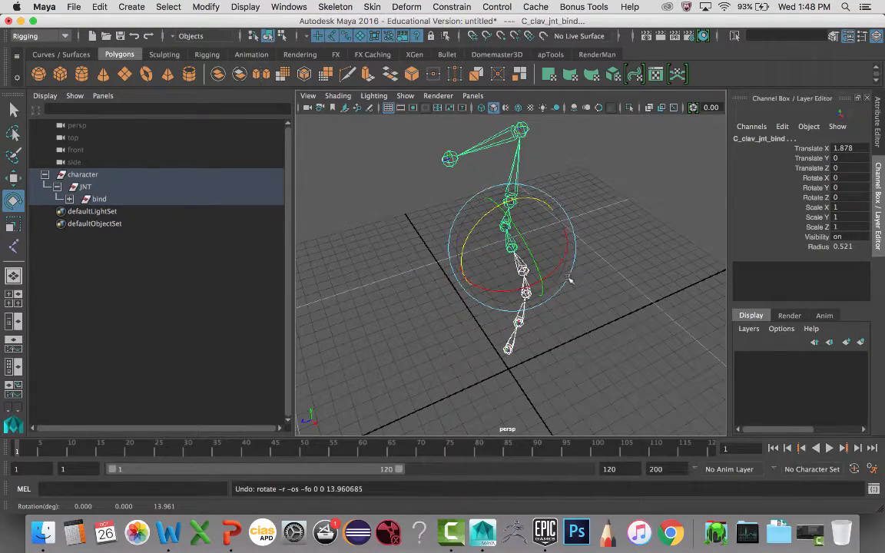
# Examine the lower spine around the C_pelvis_jnt_bind and C_belly_jnt_bind joints, checking the pelvis joint's axis directions
pyautogui.keyDown('alt'); pyautogui.moveTo(567, 325); pyautogui.dragTo(550, 297); pyautogui.keyUp('alt')
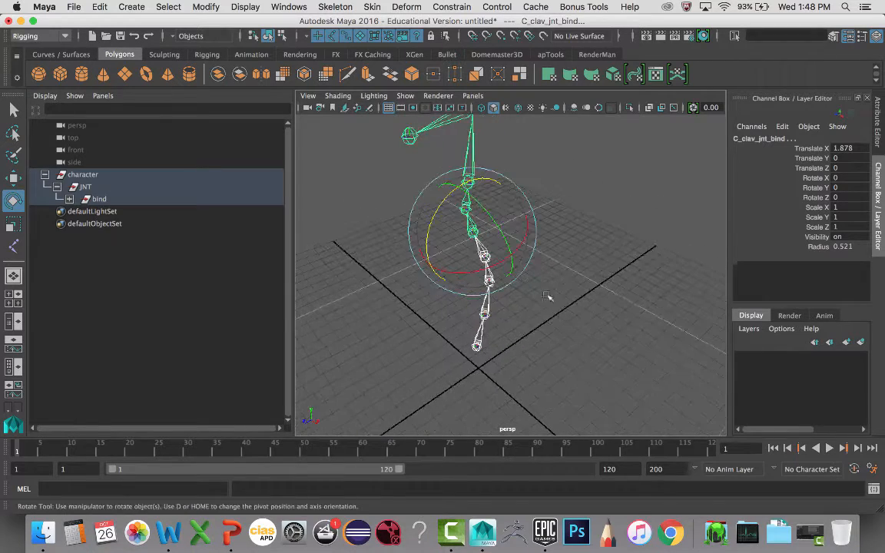
pyautogui.click(478, 344)
pyautogui.press('q')
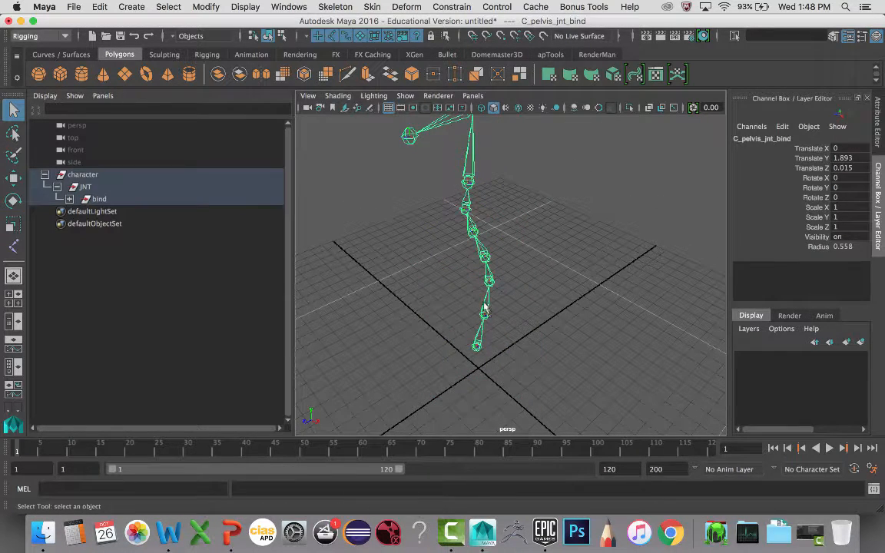
pyautogui.click(485, 308)
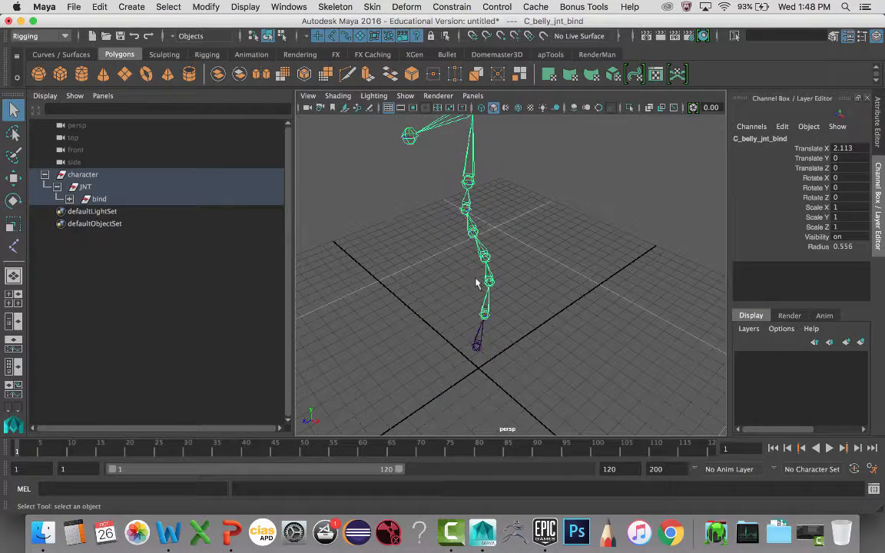
pyautogui.keyDown('alt'); pyautogui.moveTo(471, 307); pyautogui.dragTo(505, 302); pyautogui.keyUp('alt')
pyautogui.keyDown('alt'); pyautogui.moveTo(508, 339); pyautogui.dragTo(474, 327); pyautogui.keyUp('alt')
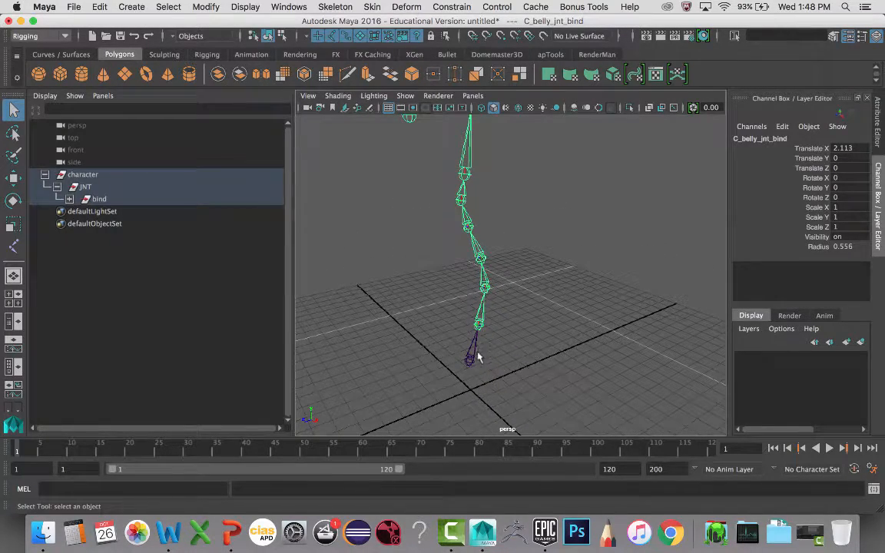
pyautogui.click(471, 357)
pyautogui.press('w')
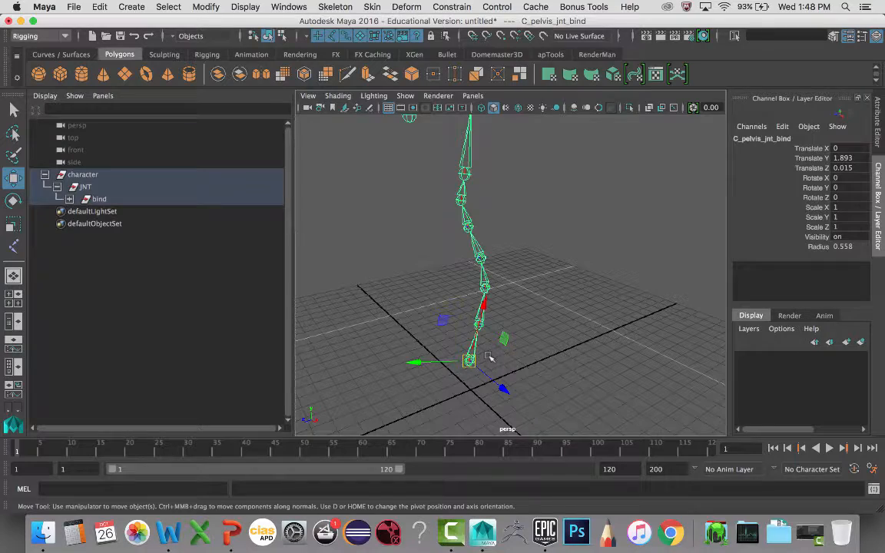
pyautogui.keyDown('alt'); pyautogui.moveTo(494, 389); pyautogui.dragTo(469, 363); pyautogui.keyUp('alt')
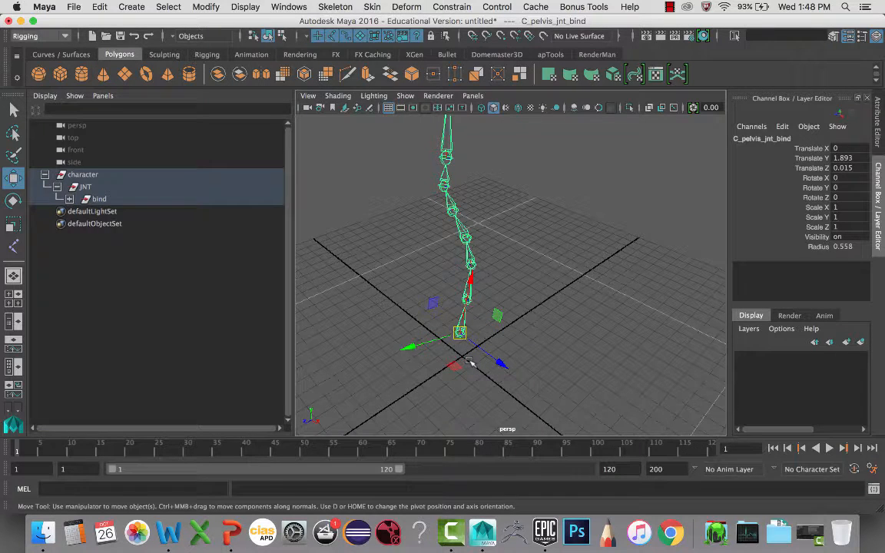
# Unparent C_chest_jnt_bind from C_belly_jnt_bind, and unparent C_sternum_jnt_bind from C_chest_jnt_bind
pyautogui.press('Down')
pyautogui.press('Down')
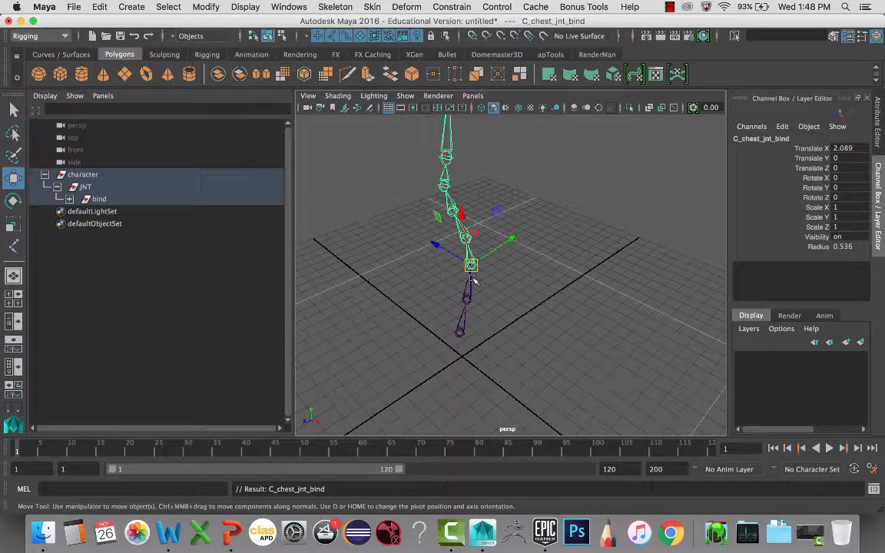
pyautogui.hotkey('shift', 'p')
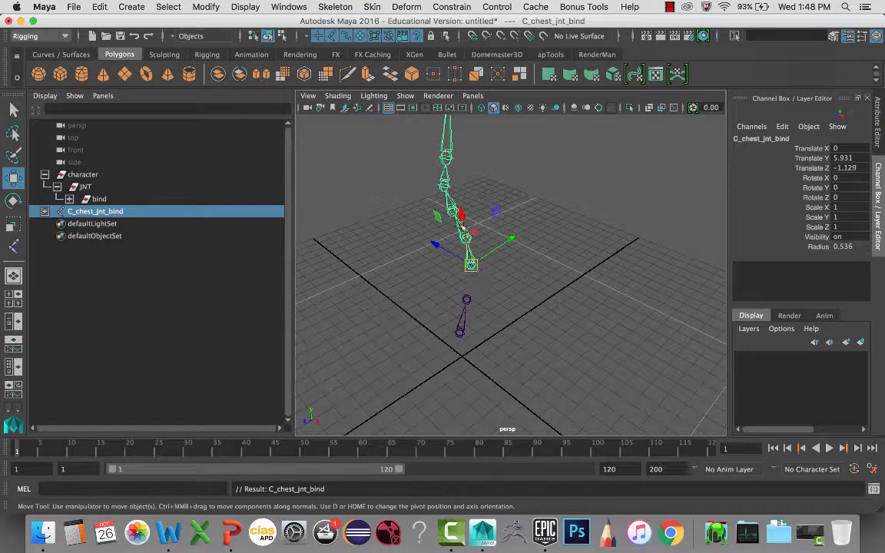
pyautogui.press('Down')
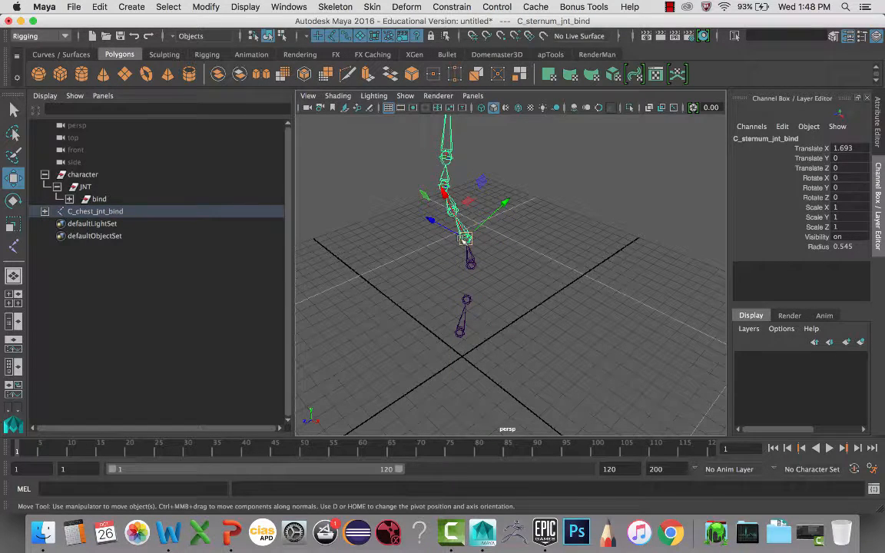
pyautogui.hotkey('shift', 'p')
# Aim-constrain C_chest_jnt_bind to C_belly_jnt_bind with aim vector -1, 0, 0, up vector 0, 1, 0 and no maintained offset
pyautogui.click(470, 264)
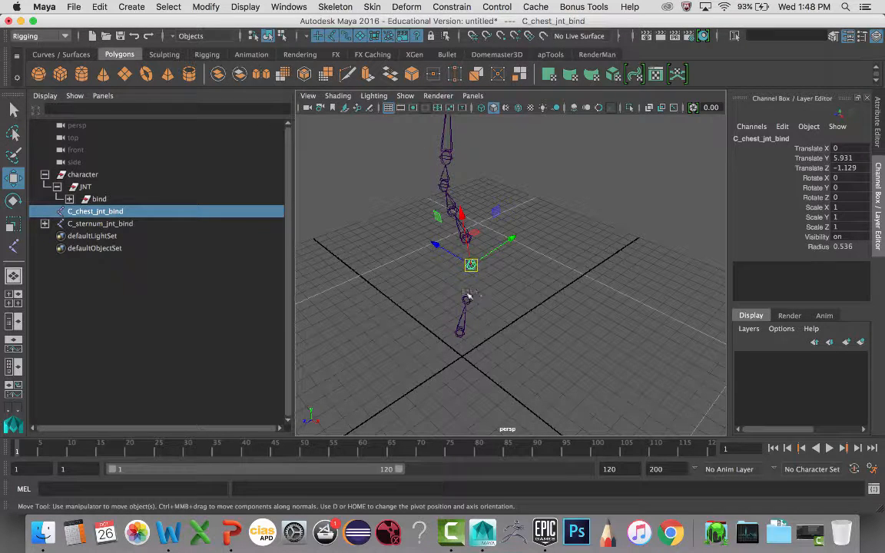
pyautogui.click(468, 299)
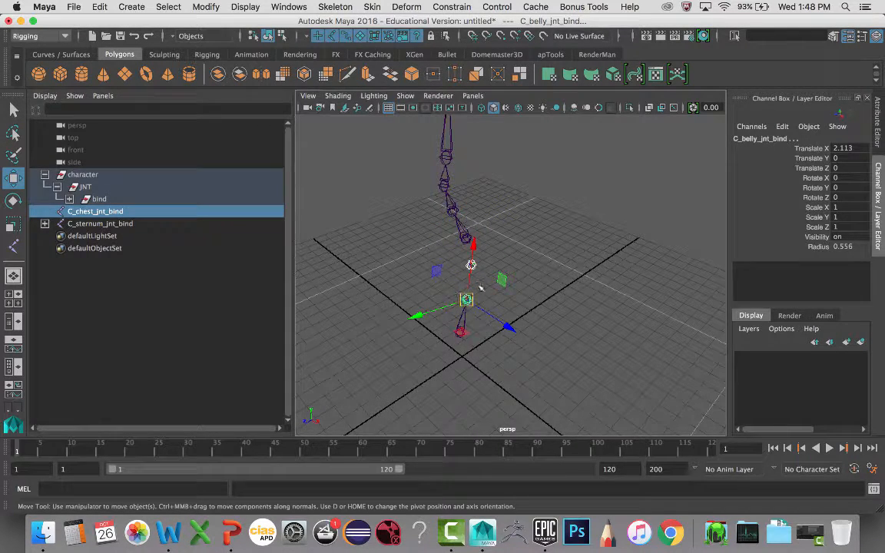
pyautogui.click(440, 291)
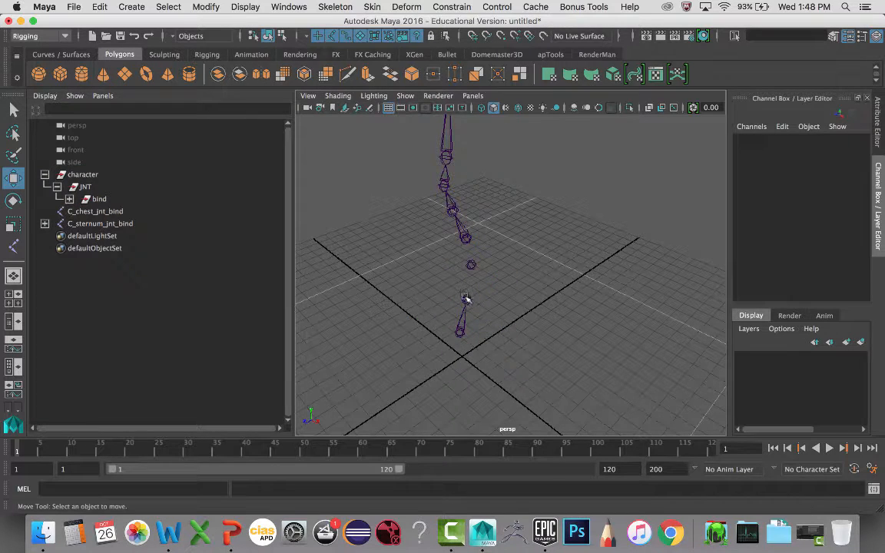
pyautogui.click(465, 299)
pyautogui.click(469, 267)
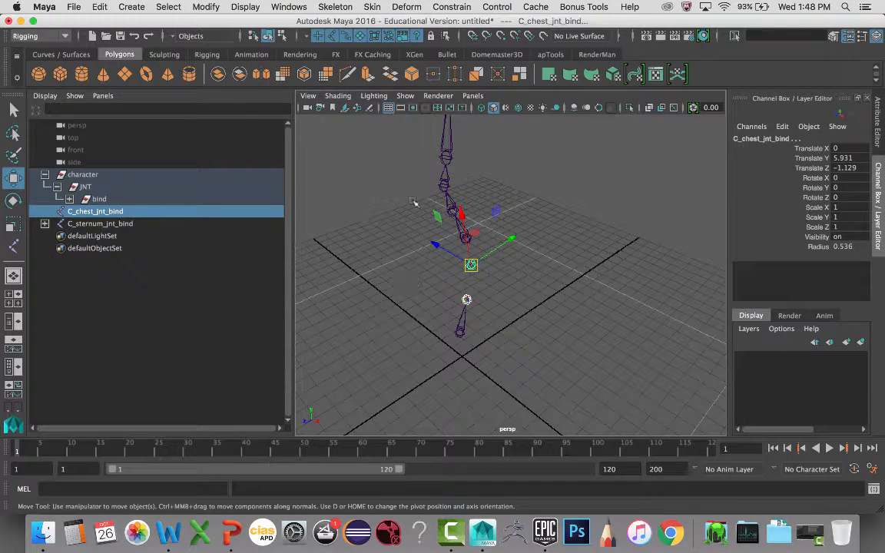
pyautogui.click(372, 7)
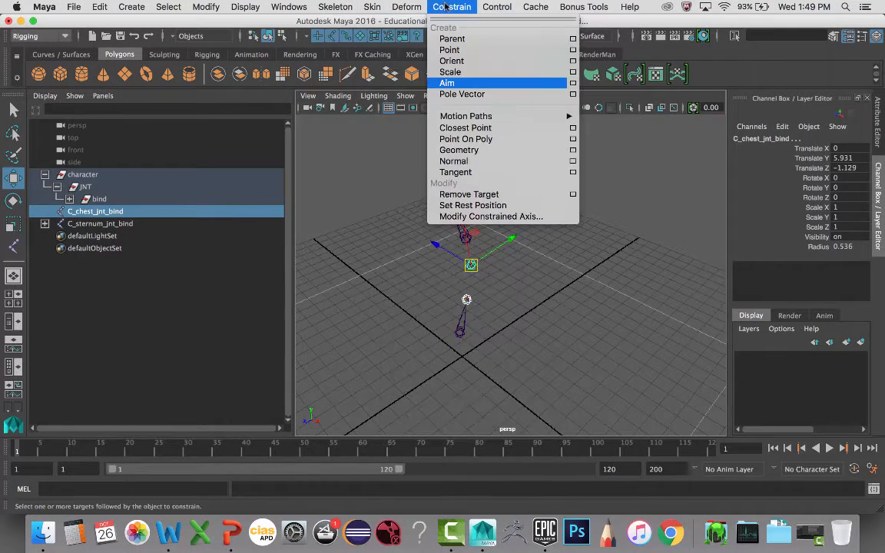
pyautogui.moveTo(498, 7)
pyautogui.moveTo(452, 7)
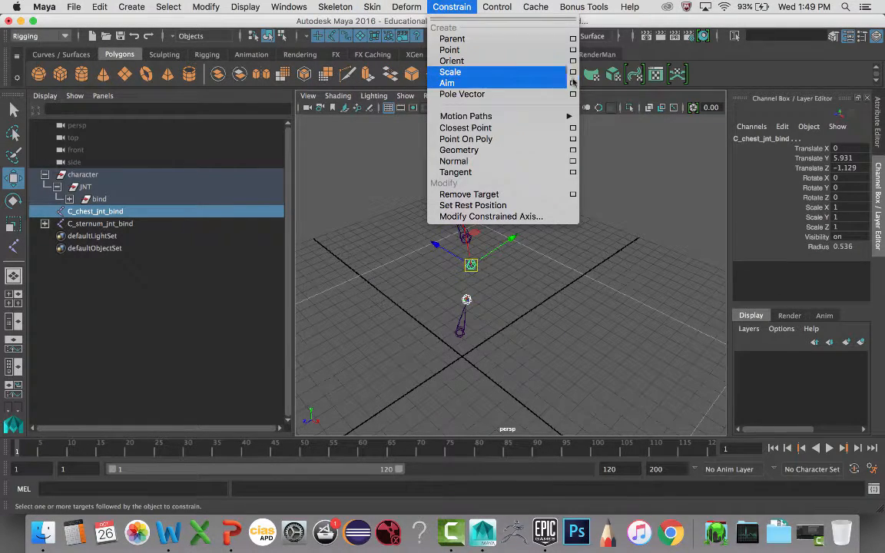
pyautogui.click(503, 83)
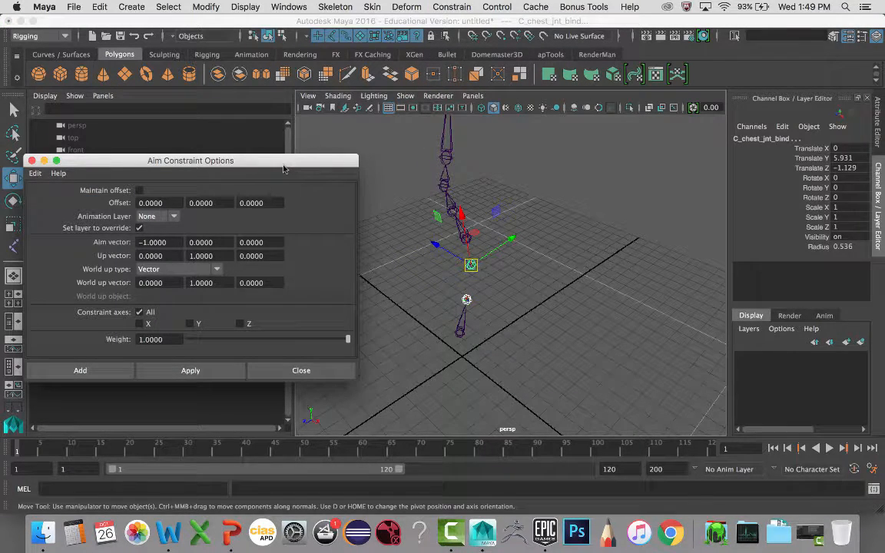
pyautogui.moveTo(285, 168); pyautogui.dragTo(303, 154)
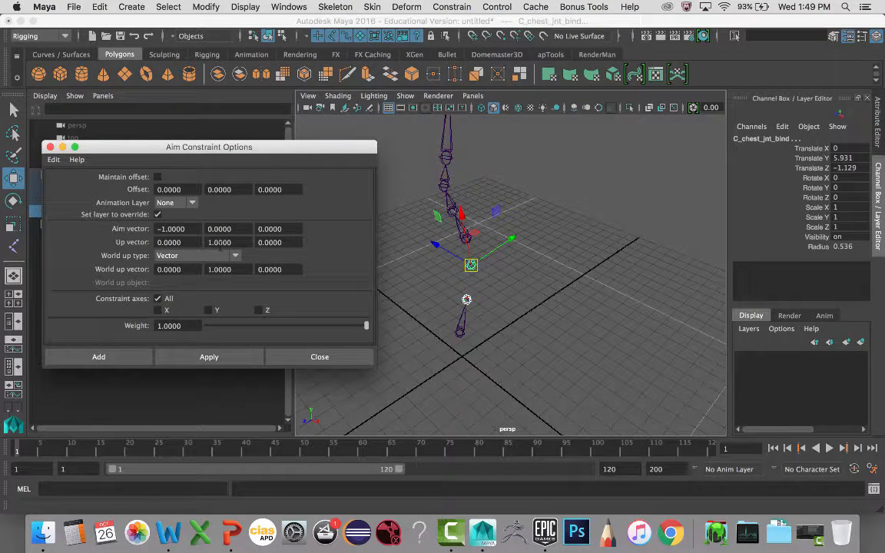
pyautogui.click(209, 358)
pyautogui.keyDown('alt'); pyautogui.moveTo(430, 307); pyautogui.dragTo(499, 294); pyautogui.keyUp('alt')
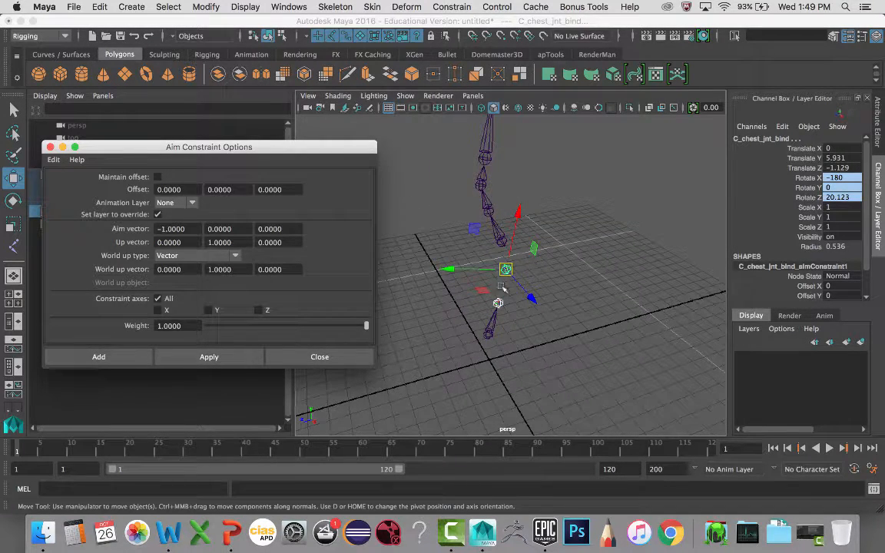
pyautogui.moveTo(501, 303)
pyautogui.keyDown('alt'); pyautogui.mouseDown()
pyautogui.moveTo(518, 297)
pyautogui.moveTo(507, 298)
pyautogui.mouseUp(); pyautogui.keyUp('alt')
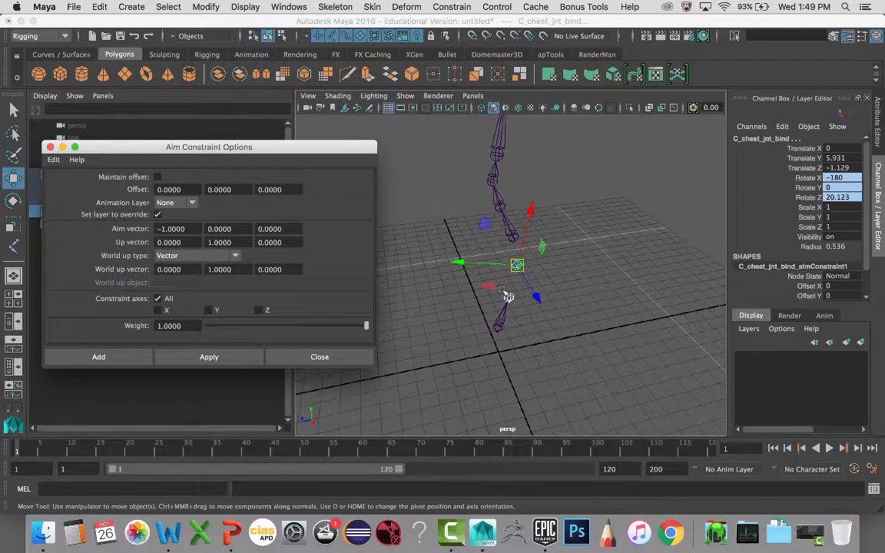
# Compare the axes of C_belly_jnt_bind and C_chest_jnt_bind, and delete the aim constraint node under the chest joint
pyautogui.click(497, 328)
pyautogui.press('Down')
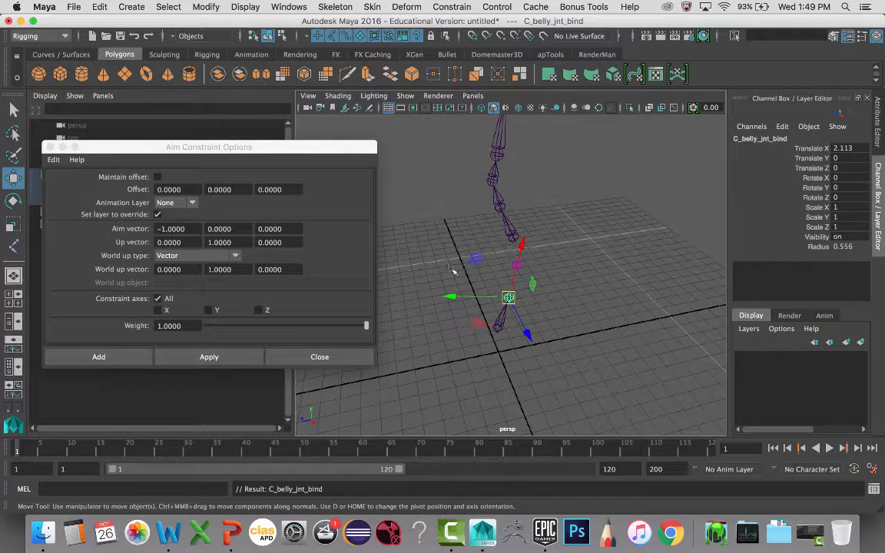
pyautogui.moveTo(498, 250); pyautogui.dragTo(533, 273)
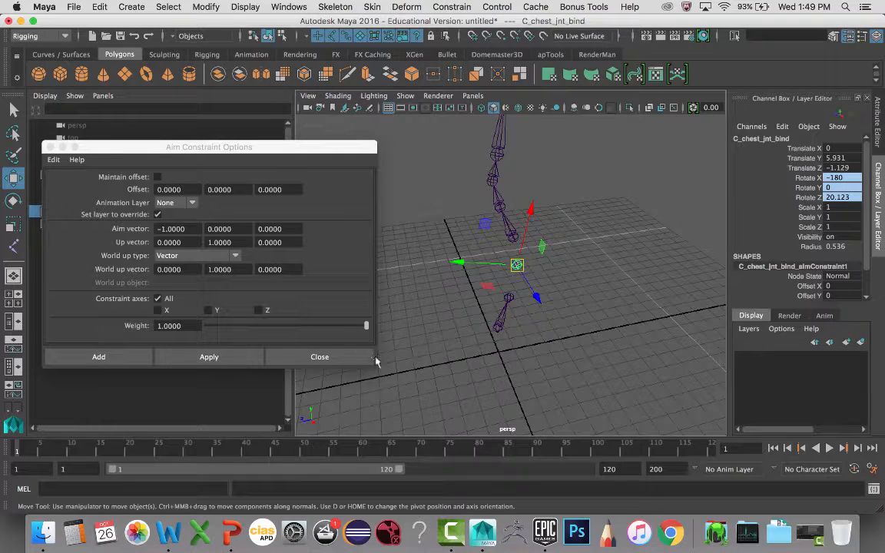
pyautogui.moveTo(193, 147); pyautogui.dragTo(293, 157)
pyautogui.click(45, 211)
pyautogui.click(84, 224)
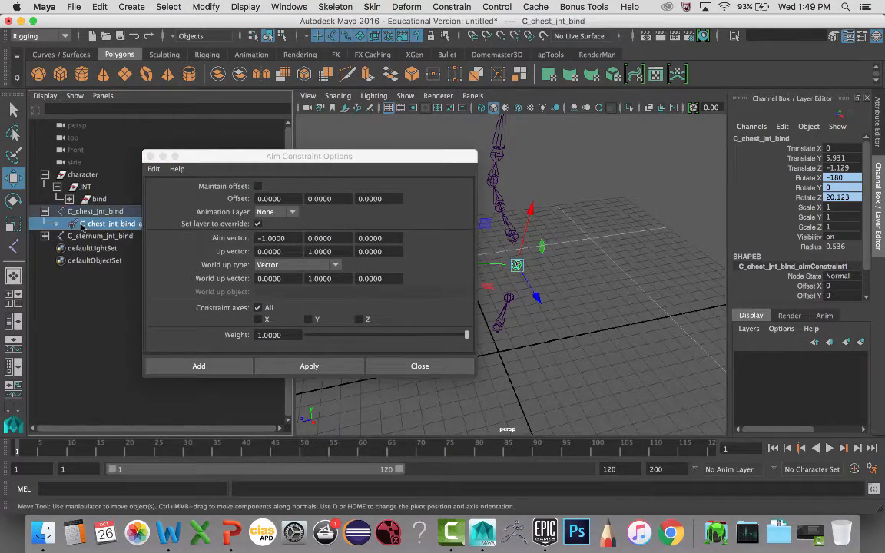
pyautogui.press('Delete')
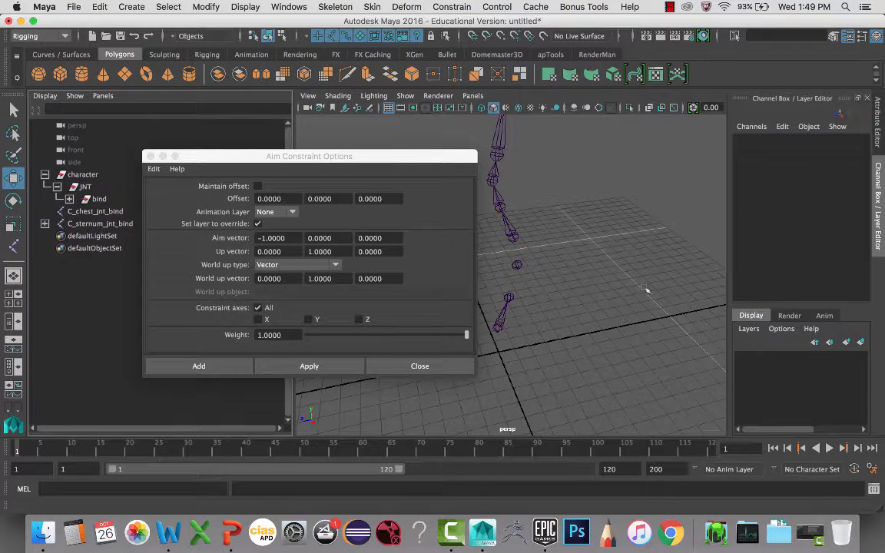
# Try aim-constraining C_chest_jnt_bind to C_sternum_jnt_bind with aim vector -1, 0, 0, and undo the constraint
pyautogui.click(514, 238)
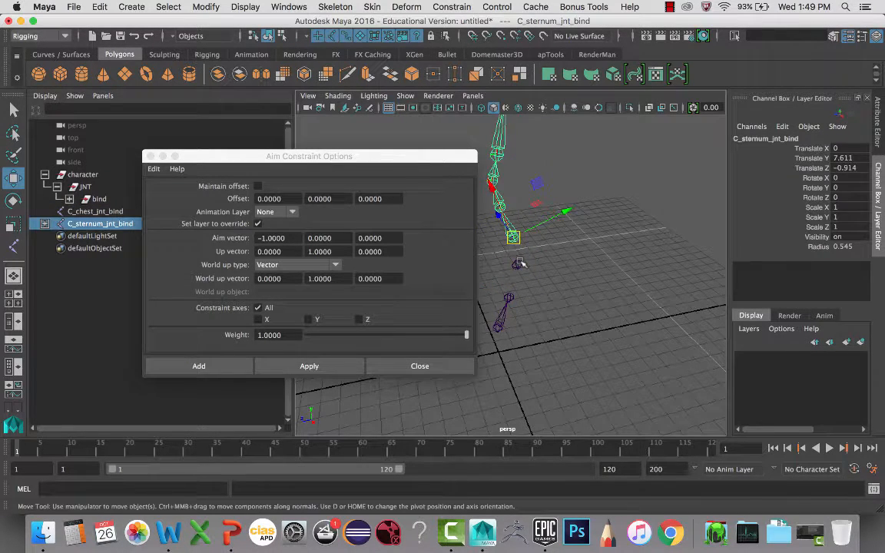
pyautogui.keyDown('shift'); pyautogui.click(519, 266); pyautogui.keyUp('shift')
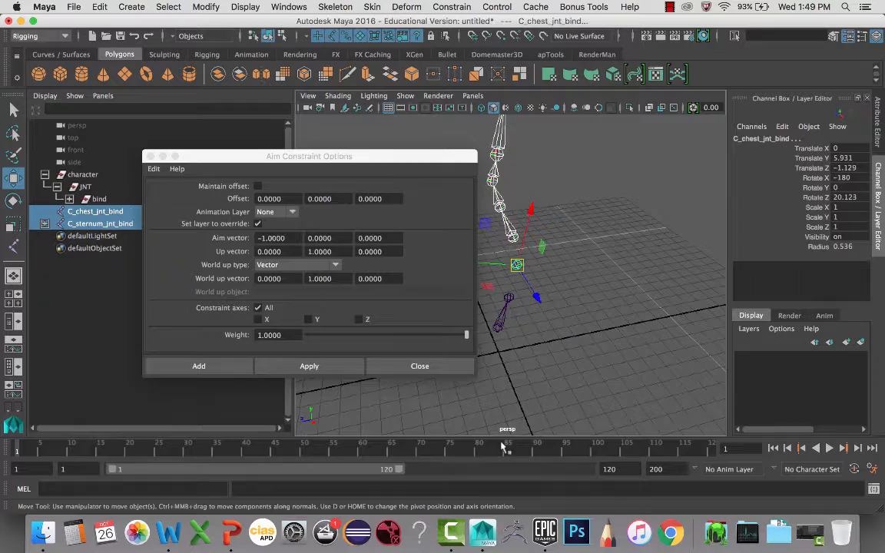
pyautogui.click(309, 365)
pyautogui.moveTo(547, 310)
pyautogui.keyDown('alt'); pyautogui.mouseDown()
pyautogui.moveTo(574, 307)
pyautogui.moveTo(545, 308)
pyautogui.mouseUp(); pyautogui.keyUp('alt')
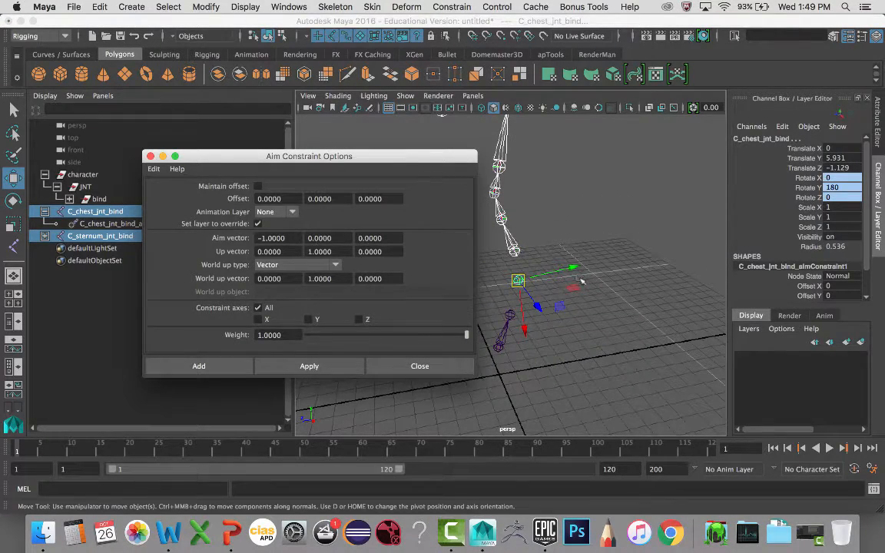
pyautogui.keyDown('alt'); pyautogui.moveTo(528, 267); pyautogui.dragTo(591, 362); pyautogui.keyUp('alt')
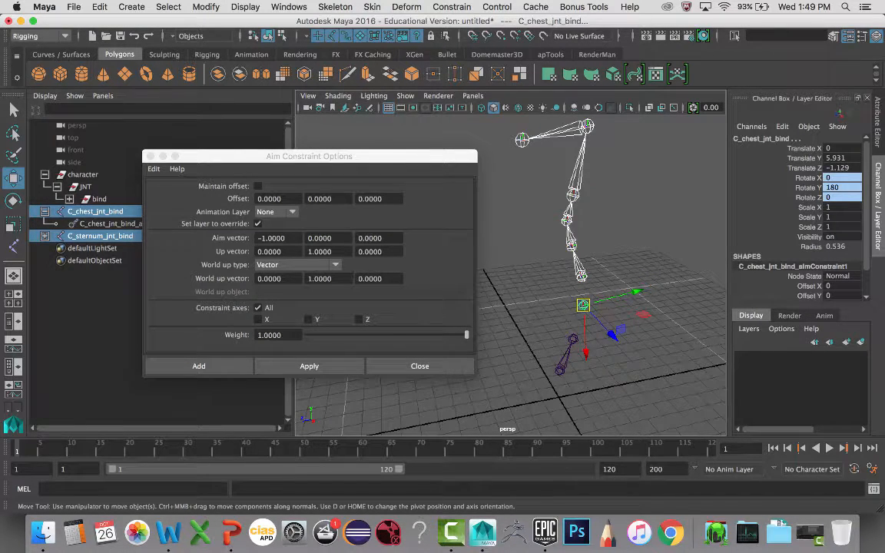
pyautogui.press('z')
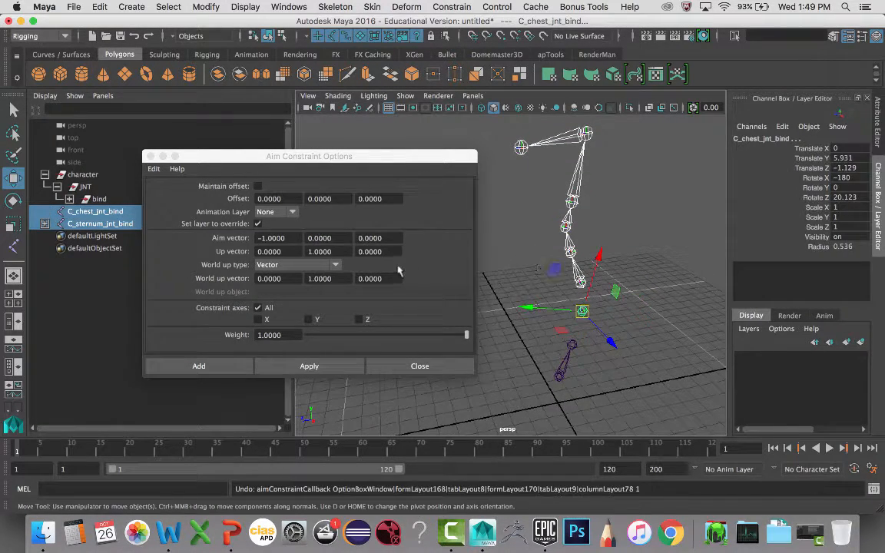
# Set the aim vector's X to 1, try the aim constraint from C_sternum_jnt_bind to C_chest_jnt_bind, and undo the constraint
pyautogui.click(262, 239)
pyautogui.press('BackSpace')
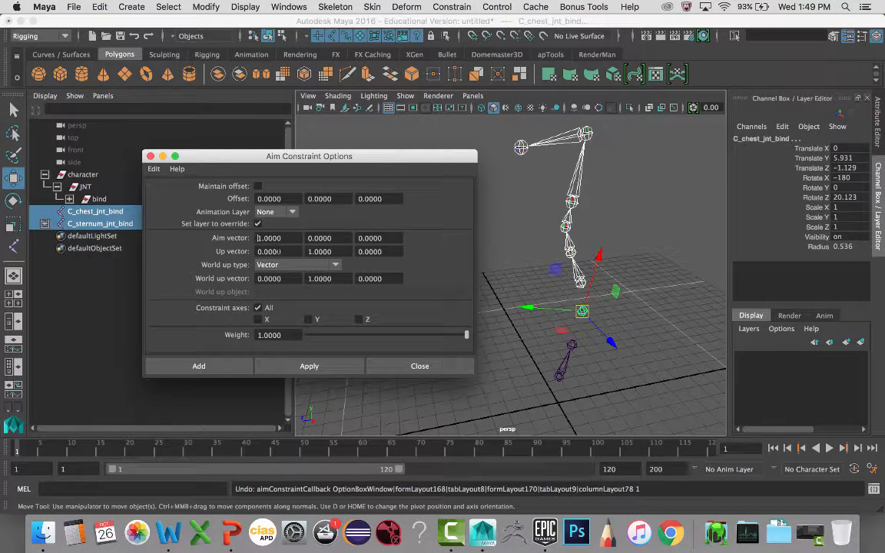
pyautogui.click(309, 366)
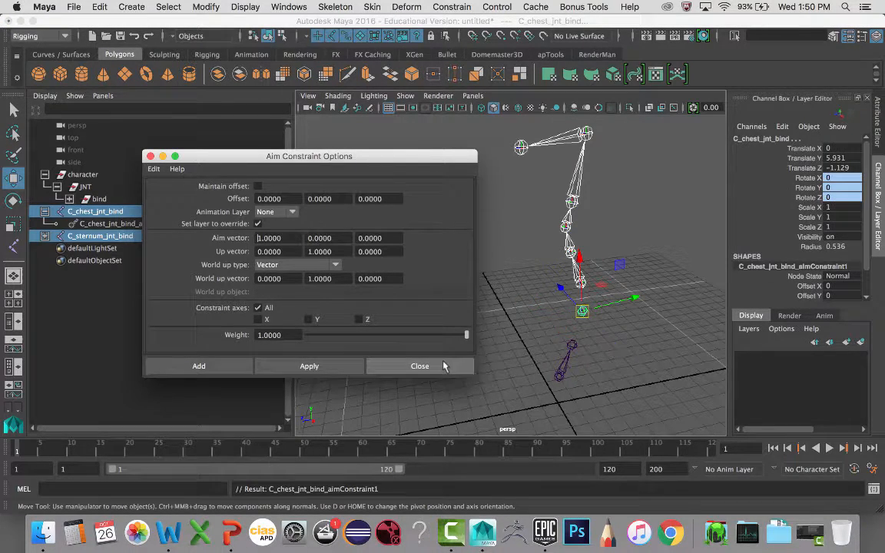
pyautogui.keyDown('alt'); pyautogui.moveTo(554, 334); pyautogui.dragTo(536, 283); pyautogui.keyUp('alt')
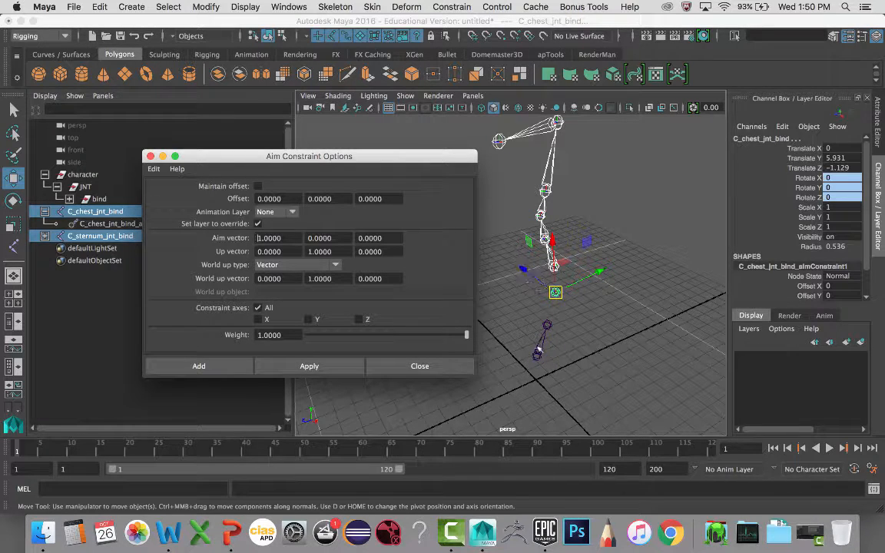
pyautogui.press('super+z')
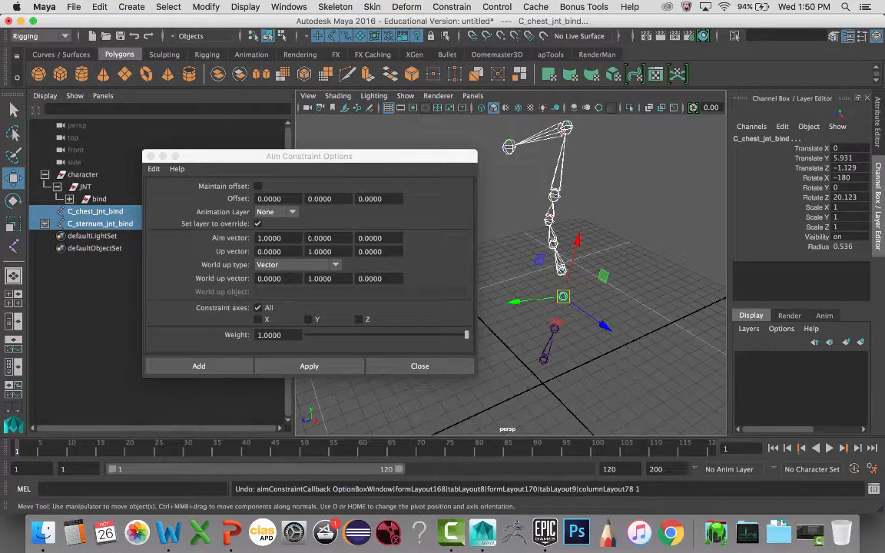
# Set the up vector's Y to -1 and aim-constrain C_chest_jnt_bind to C_sternum_jnt_bind
pyautogui.click(309, 252)
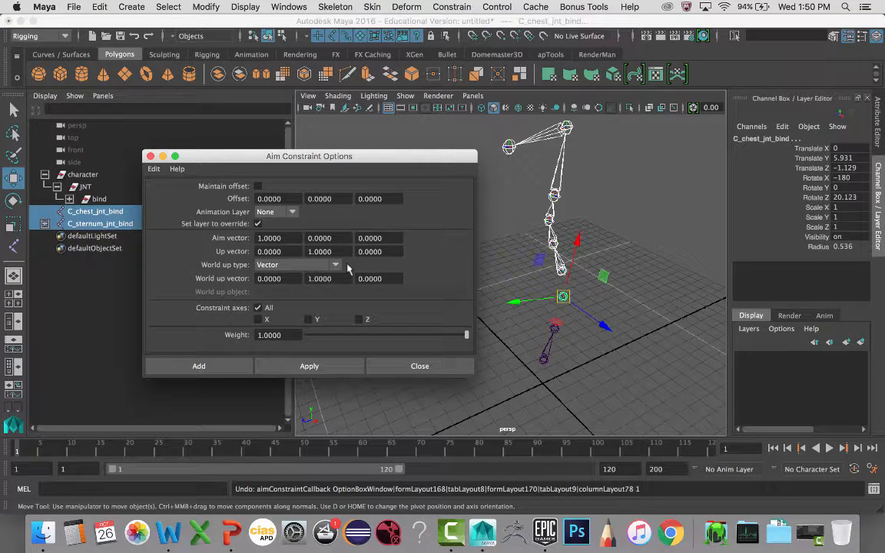
pyautogui.write('-')
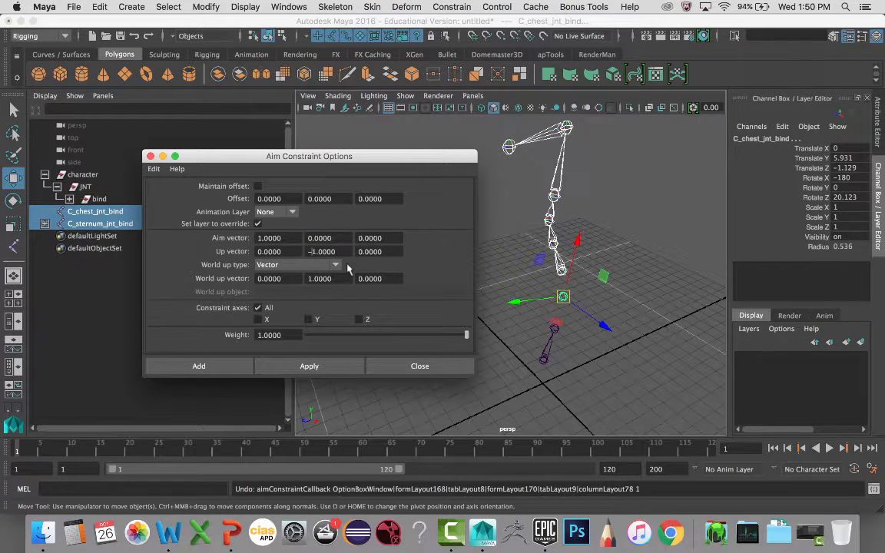
pyautogui.click(331, 369)
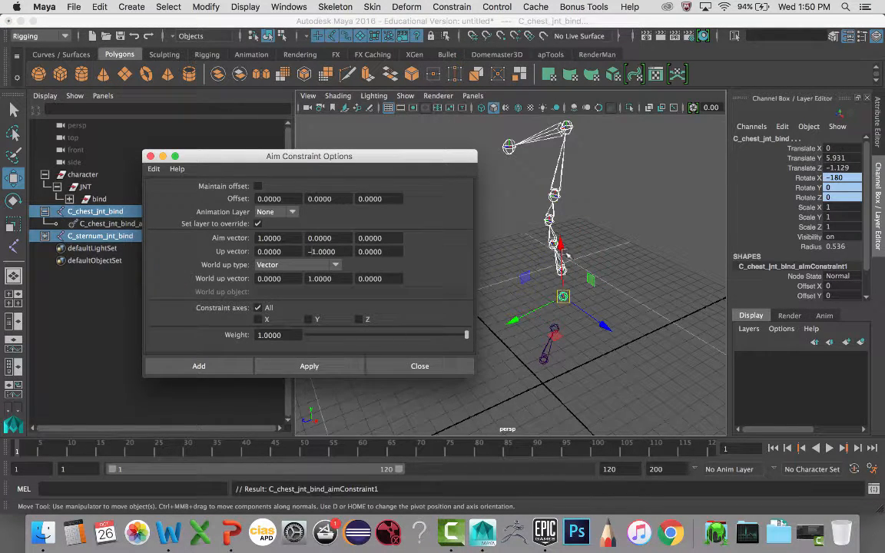
pyautogui.keyDown('alt'); pyautogui.moveTo(507, 229); pyautogui.dragTo(540, 253); pyautogui.keyUp('alt')
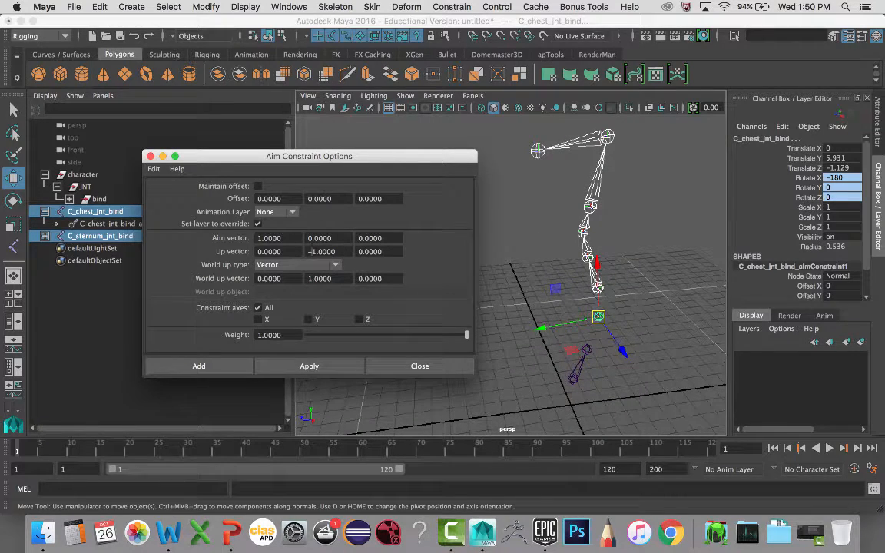
# Delete the aim constraint node under C_chest_jnt_bind, and parent the joint under C_belly_jnt_bind
pyautogui.click(106, 224)
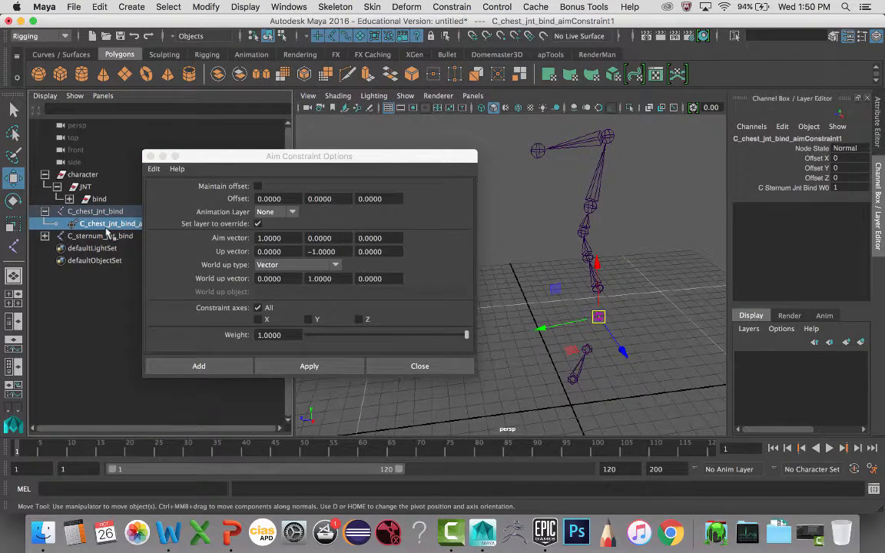
pyautogui.press('Delete')
pyautogui.click(89, 212)
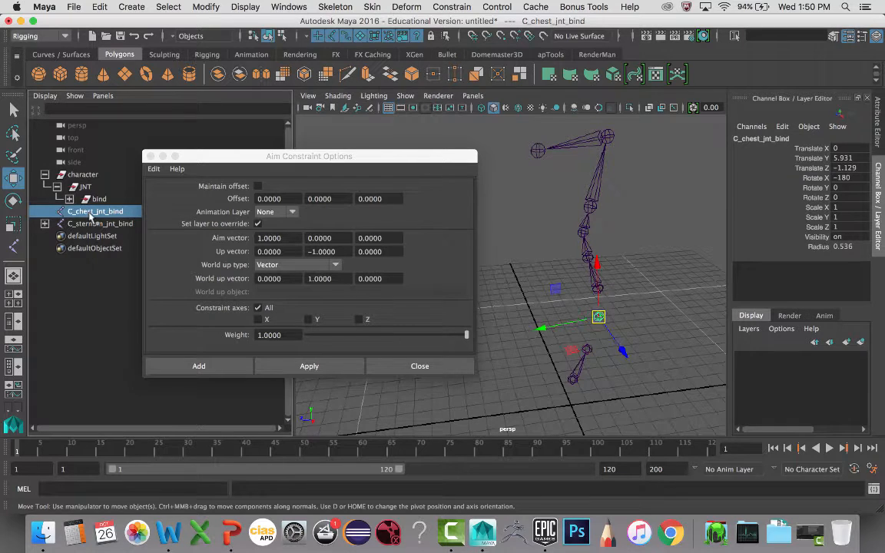
pyautogui.click(588, 348)
pyautogui.press('p')
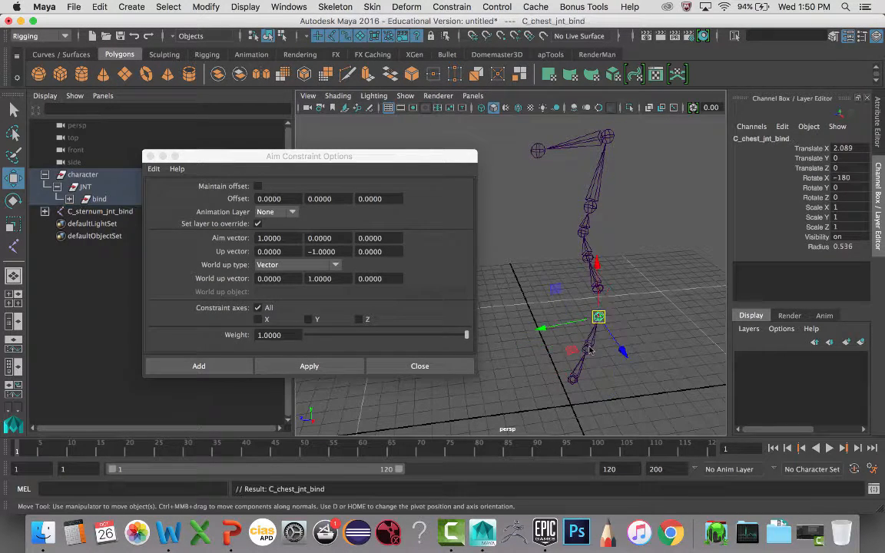
# Unparent C_clav_jnt_bind from C_sternum_jnt_bind
pyautogui.keyDown('alt'); pyautogui.moveTo(626, 296); pyautogui.dragTo(608, 271); pyautogui.keyUp('alt')
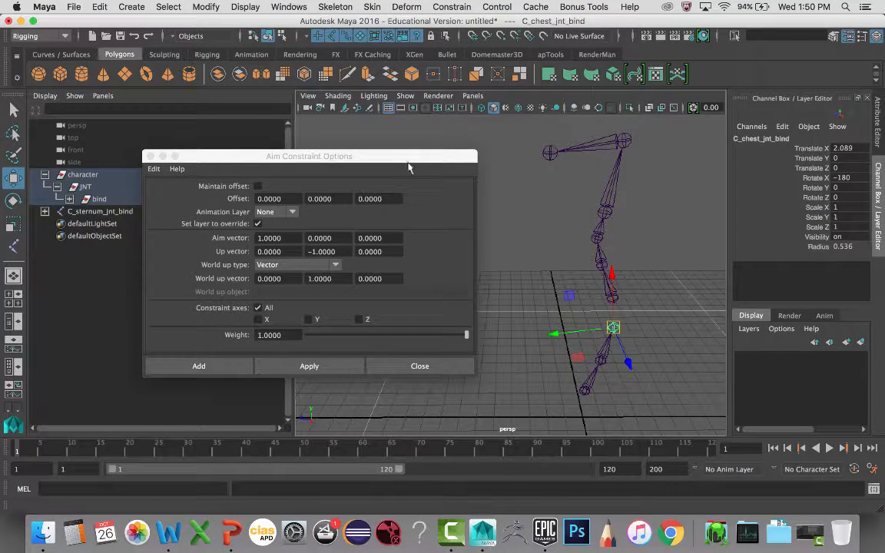
pyautogui.moveTo(407, 158); pyautogui.dragTo(372, 158)
pyautogui.click(607, 283)
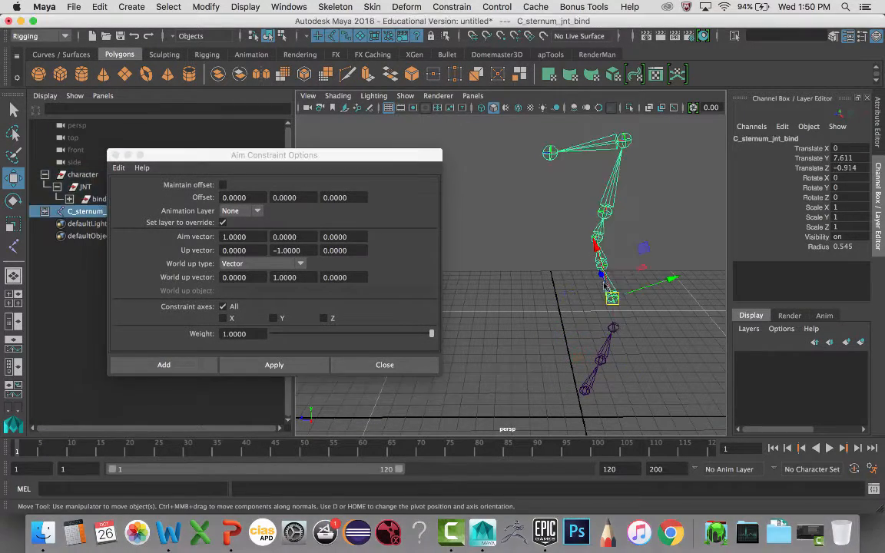
pyautogui.keyDown('alt'); pyautogui.moveTo(615, 317); pyautogui.dragTo(588, 252); pyautogui.keyUp('alt')
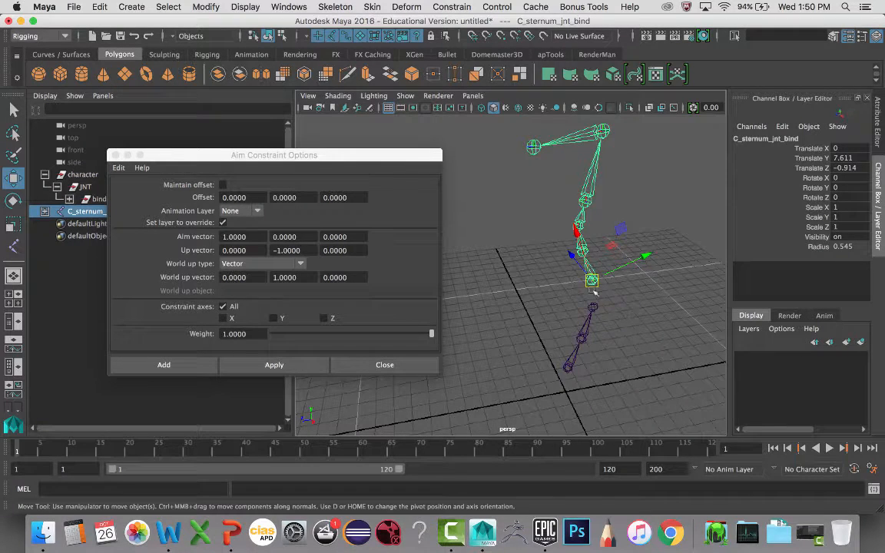
pyautogui.click(586, 252)
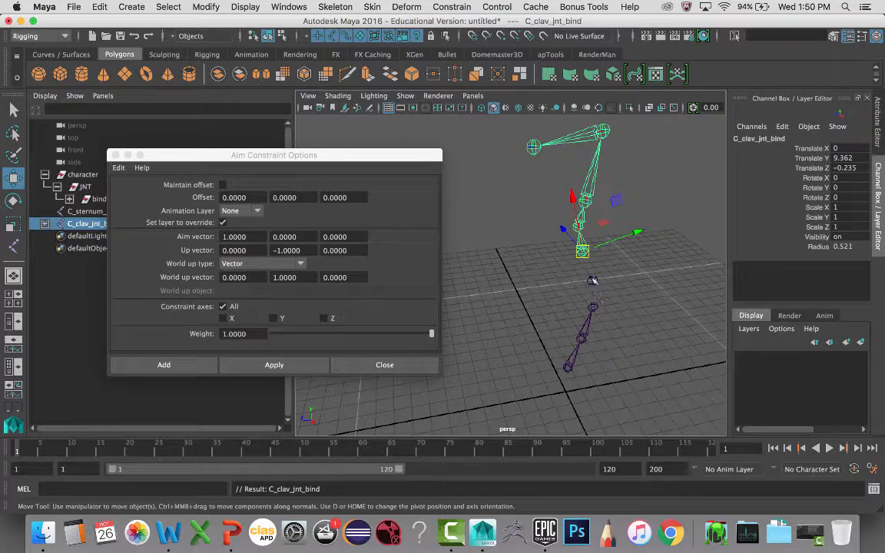
# Aim-constrain C_sternum_jnt_bind to C_clav_jnt_bind with aim vector 1, 0, 0 and up vector 0, -1, 0
pyautogui.click(592, 280)
pyautogui.press('q')
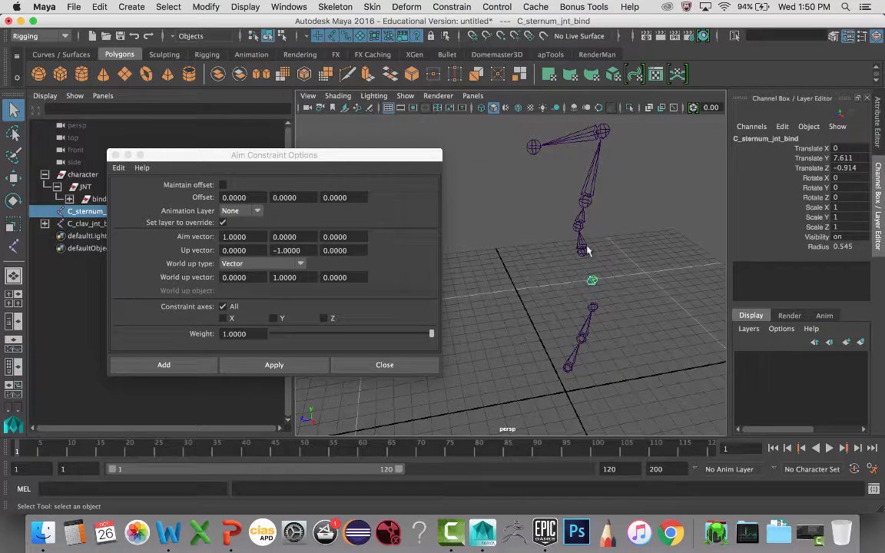
pyautogui.click(593, 279)
pyautogui.keyDown('shift'); pyautogui.click(592, 281); pyautogui.keyUp('shift')
pyautogui.press('w')
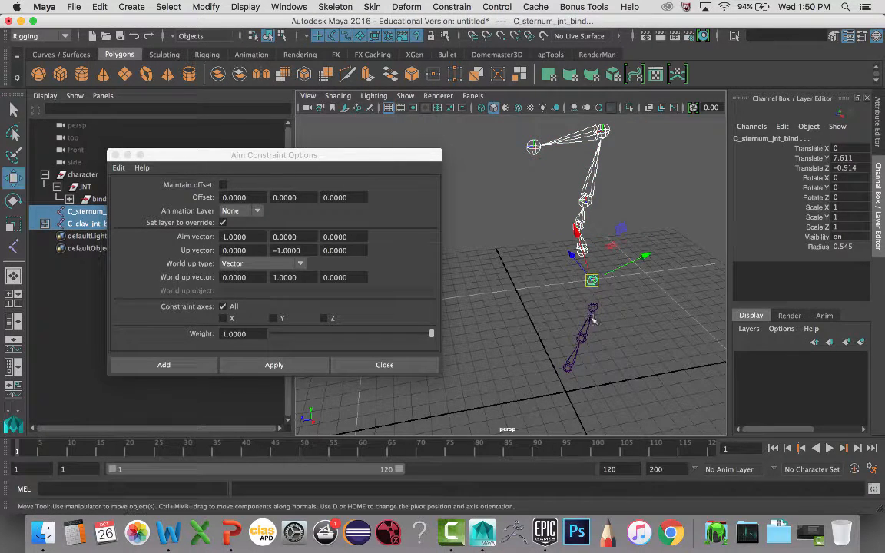
pyautogui.click(300, 366)
pyautogui.keyDown('alt'); pyautogui.moveTo(515, 294); pyautogui.dragTo(605, 325); pyautogui.keyUp('alt')
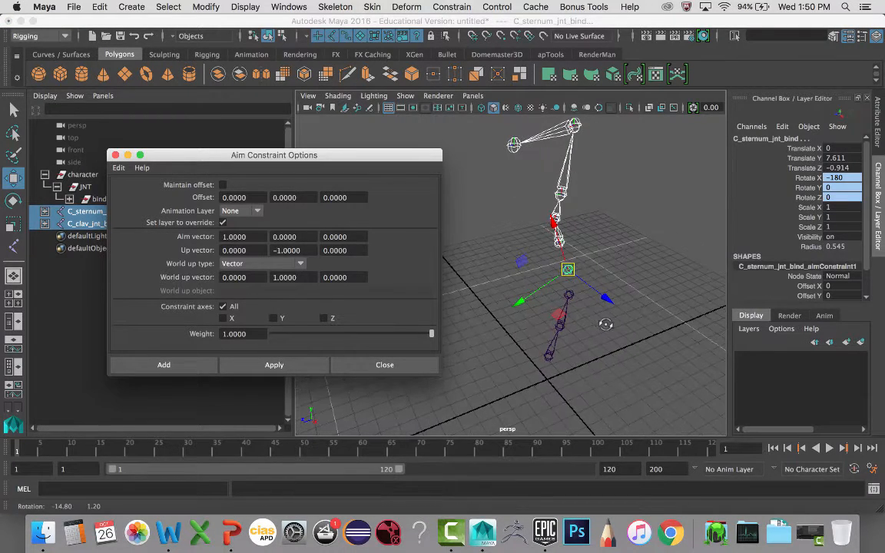
# Delete the aim constraint node under C_sternum_jnt_bind, and parent the joint under C_chest_jnt_bind
pyautogui.click(45, 211)
pyautogui.click(92, 223)
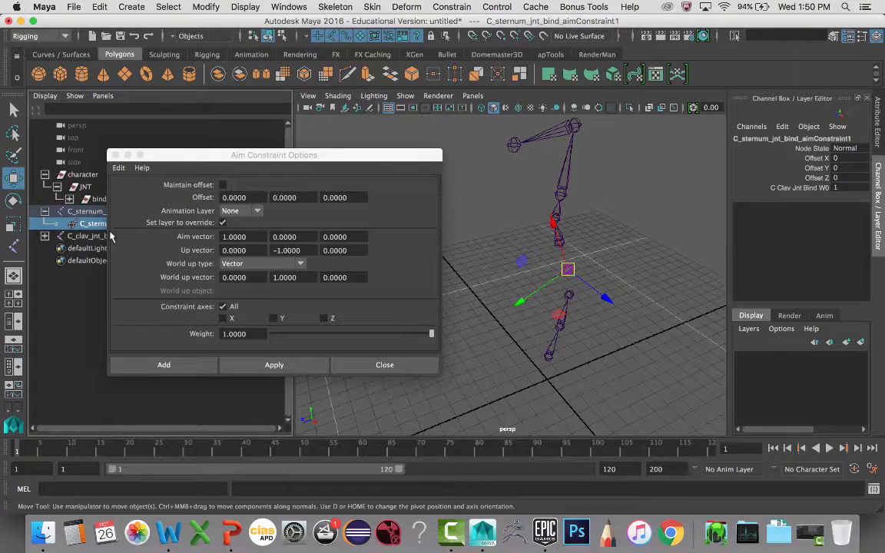
pyautogui.press('Delete')
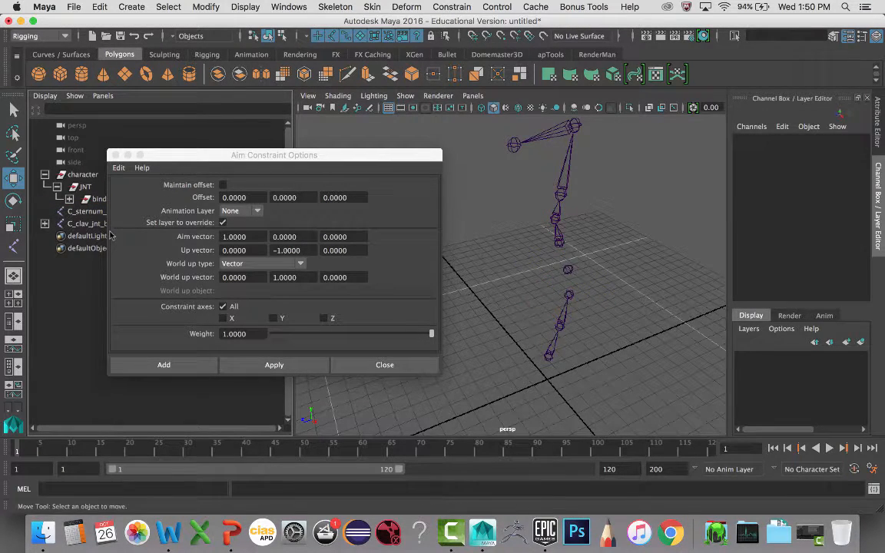
pyautogui.click(573, 270)
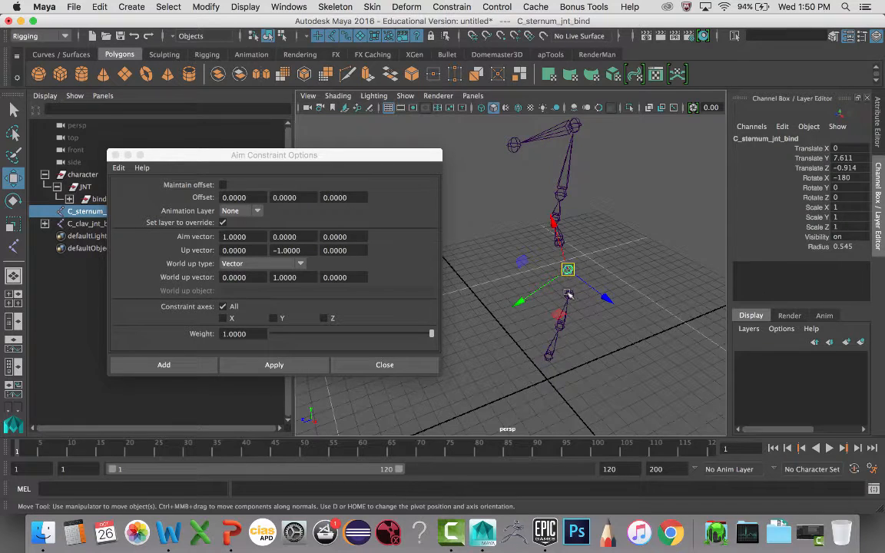
pyautogui.press('Up')
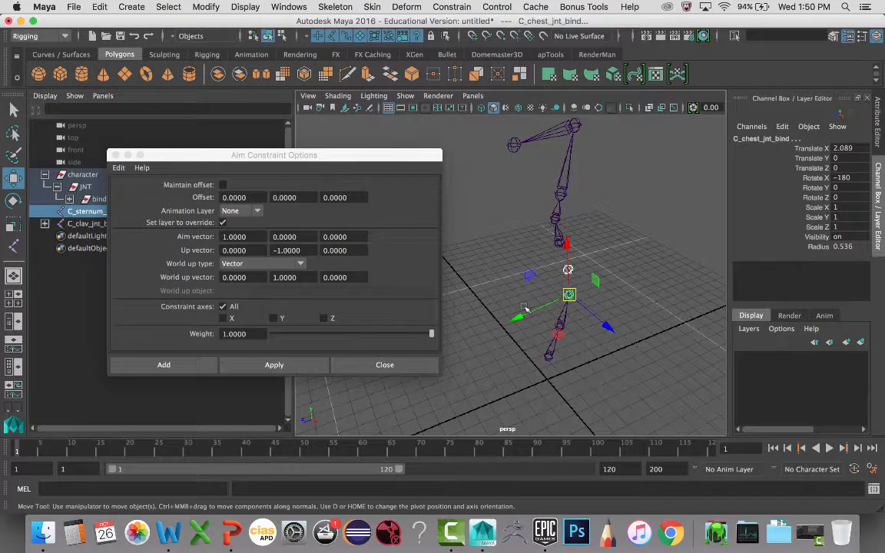
pyautogui.press('Up')
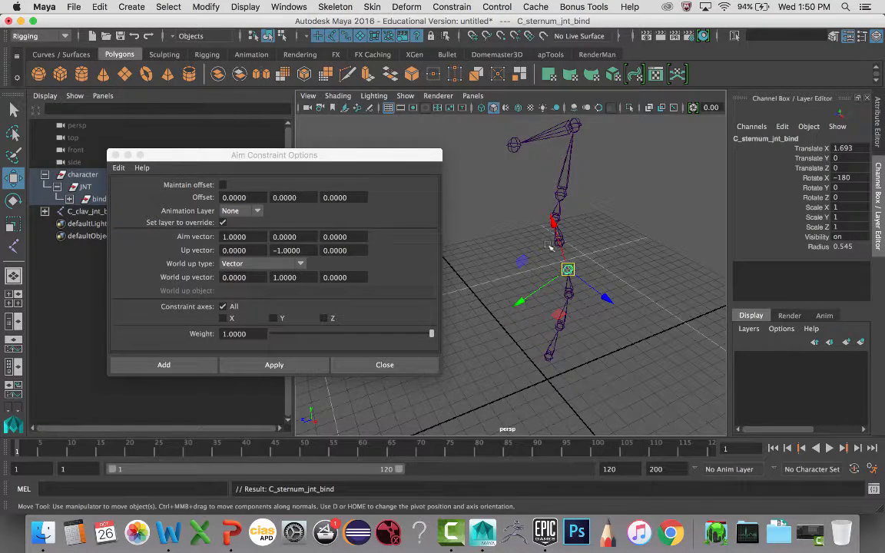
# Unparent C_neck_jnt_bind from C_clav_jnt_bind, and aim-constrain C_clav_jnt_bind to it with the same vectors
pyautogui.press('Up')
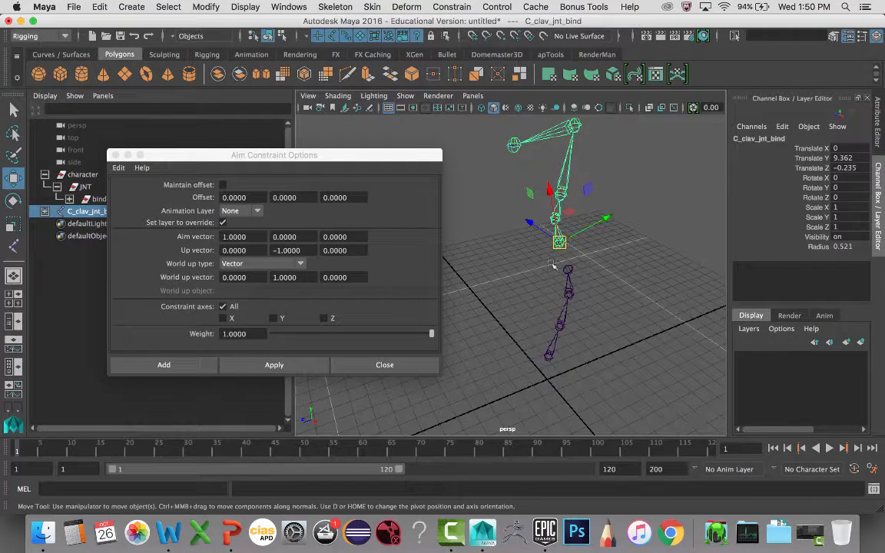
pyautogui.press('Up')
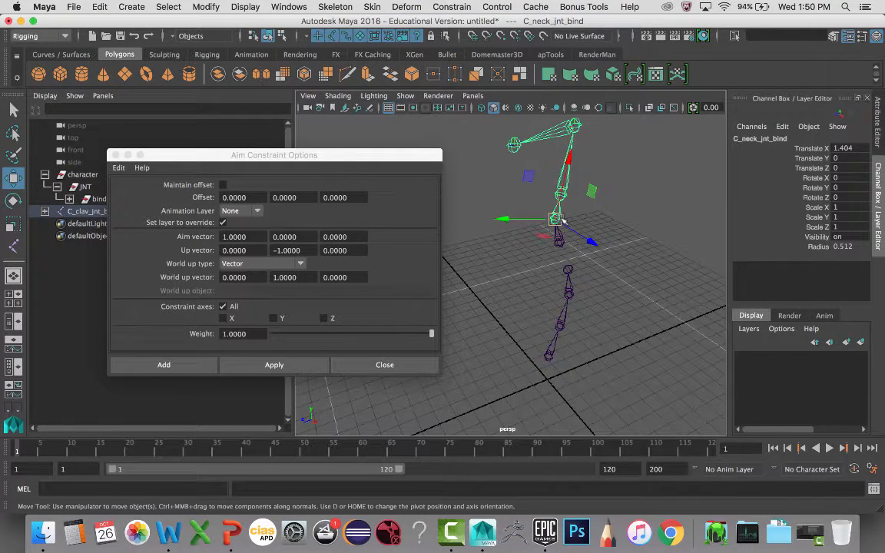
pyautogui.click(560, 243)
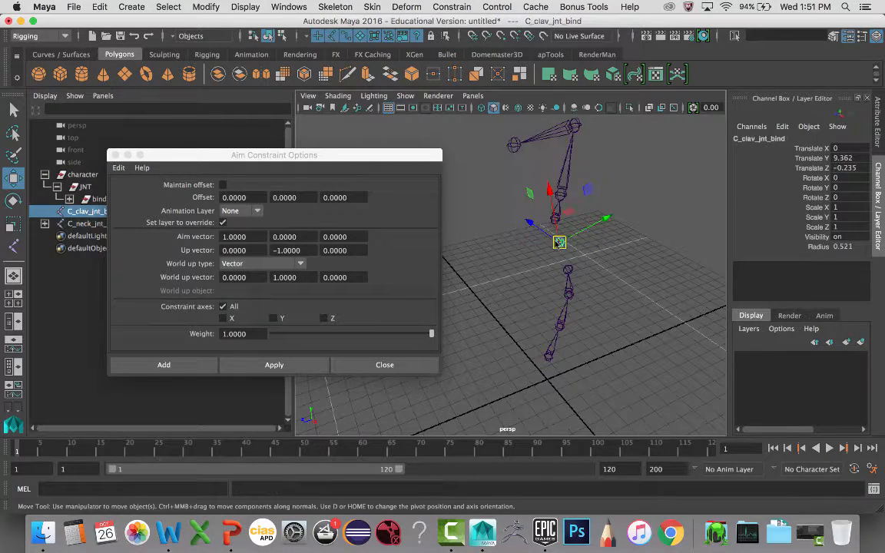
pyautogui.press('Up')
pyautogui.keyDown('shift'); pyautogui.click(560, 244); pyautogui.keyUp('shift')
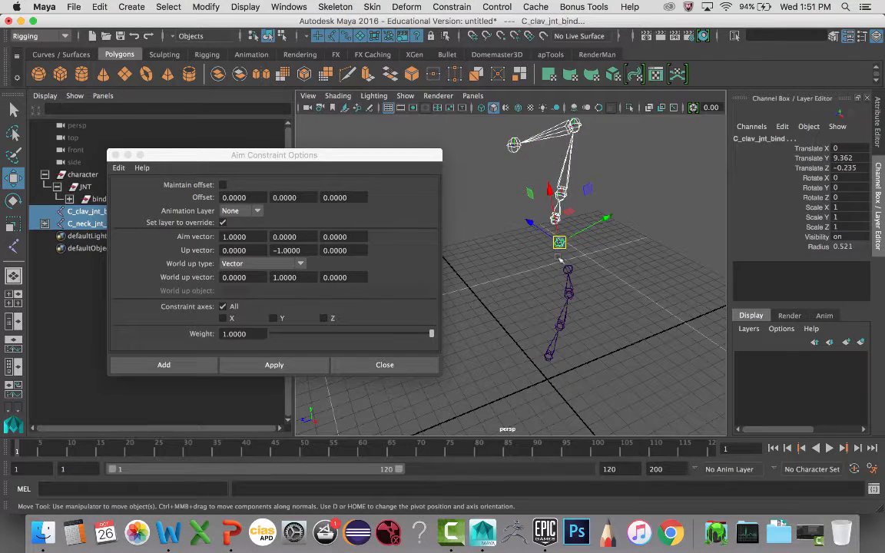
pyautogui.press('g')
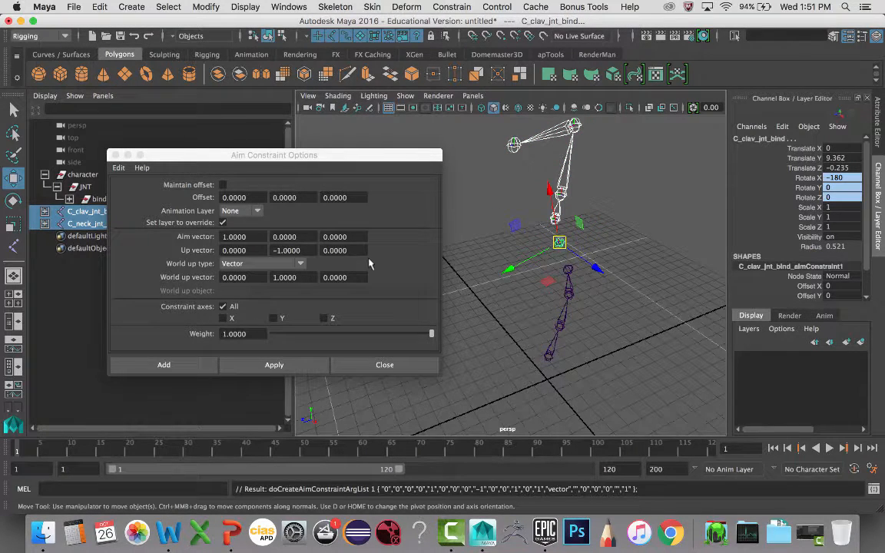
# Delete the aim constraint node under C_clav_jnt_bind, and parent the joint under C_sternum_jnt_bind
pyautogui.click(44, 212)
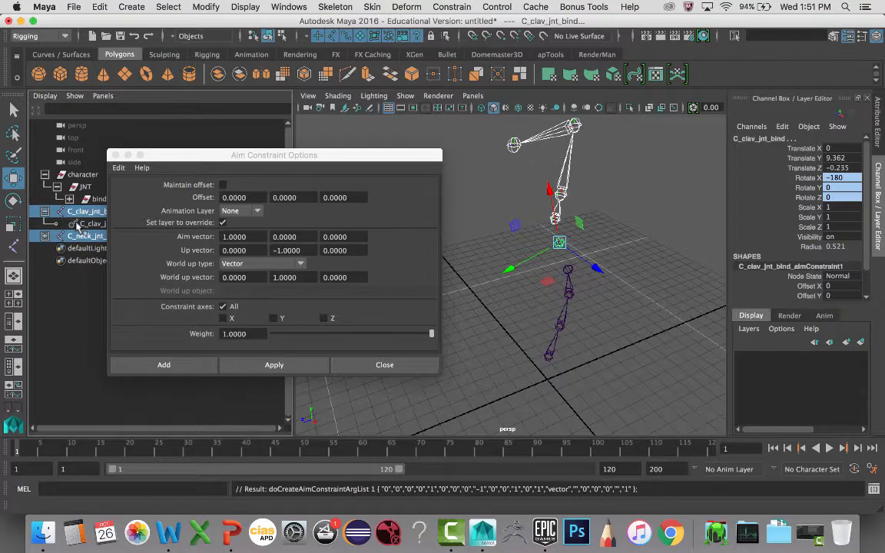
pyautogui.click(80, 224)
pyautogui.press('Delete')
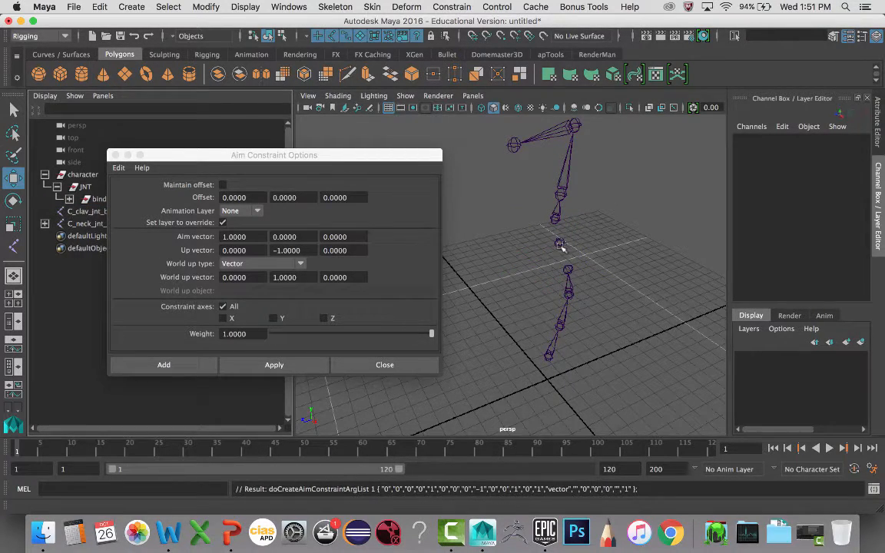
pyautogui.click(569, 270)
pyautogui.press('Down')
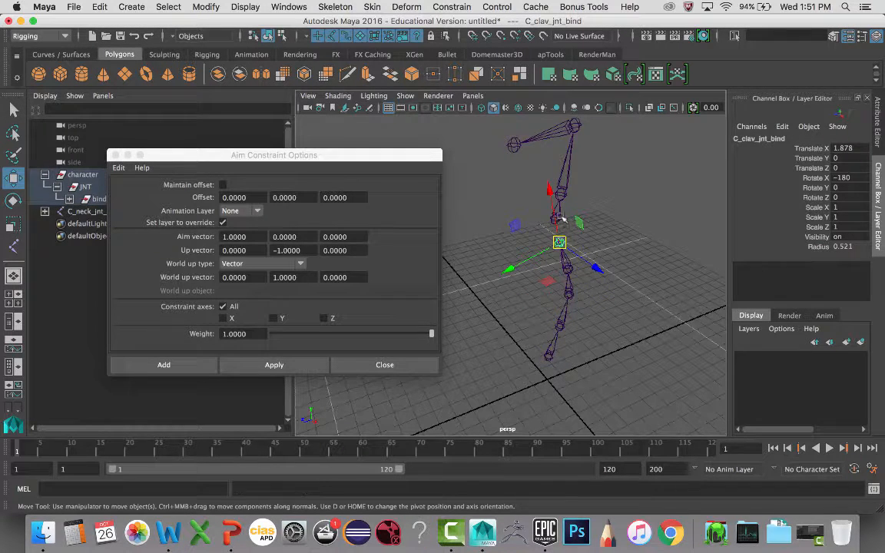
# Parent C_neck_jnt_bind, with its head joints, back under C_clav_jnt_bind
pyautogui.click(560, 222)
pyautogui.keyDown('shift'); pyautogui.click(561, 244); pyautogui.keyUp('shift')
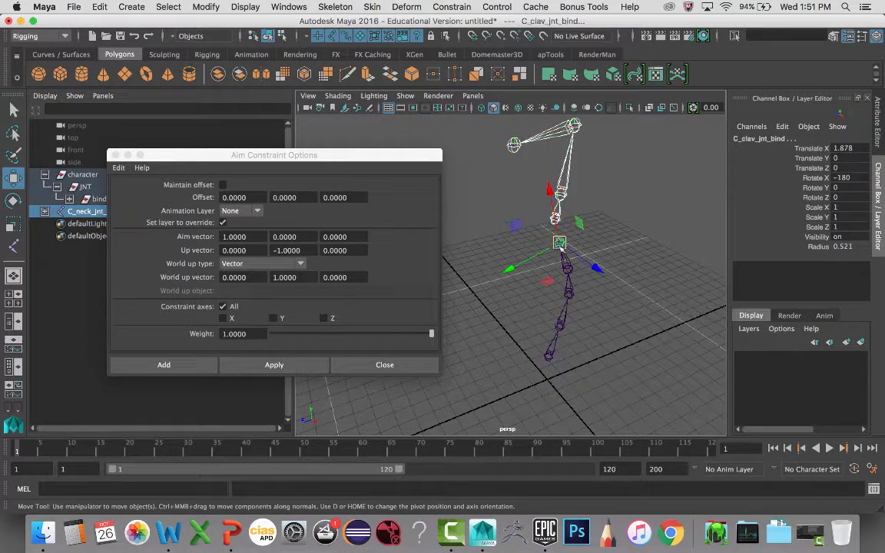
pyautogui.press('p')
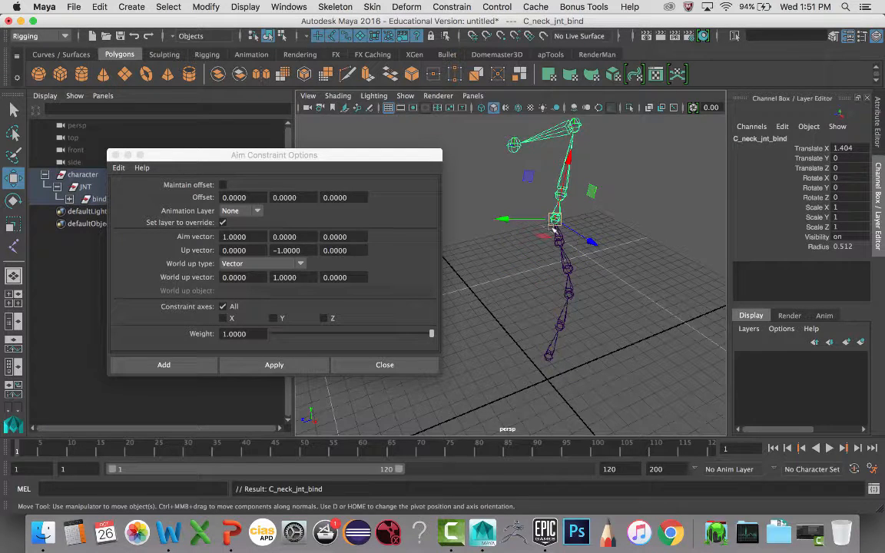
# Unparent C_head_jnt_Top from C_head_jnt_bind, and unparent C_head_jnt_Aim from C_head_jnt_Top
pyautogui.press('Down')
pyautogui.press('Down')
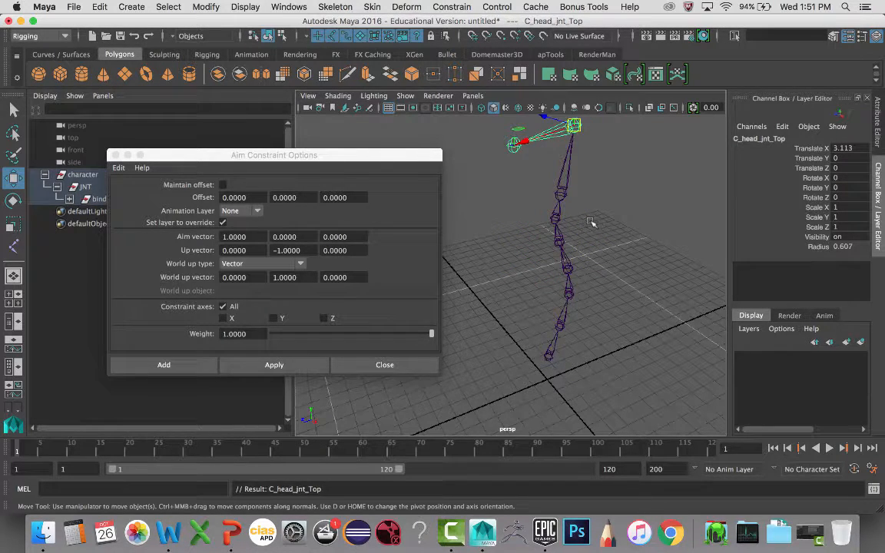
pyautogui.keyDown('alt'); pyautogui.moveTo(551, 230); pyautogui.dragTo(576, 219); pyautogui.keyUp('alt')
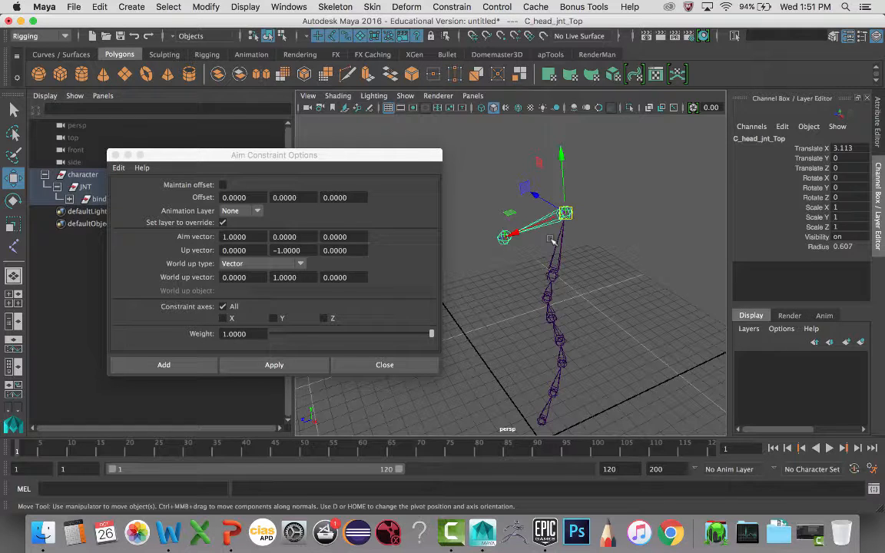
pyautogui.hotkey('shift', 'p')
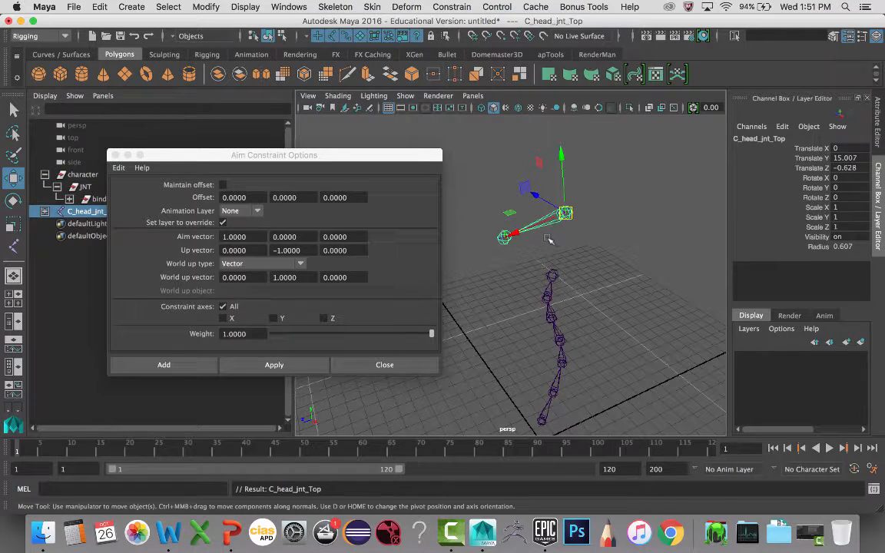
pyautogui.click(505, 238)
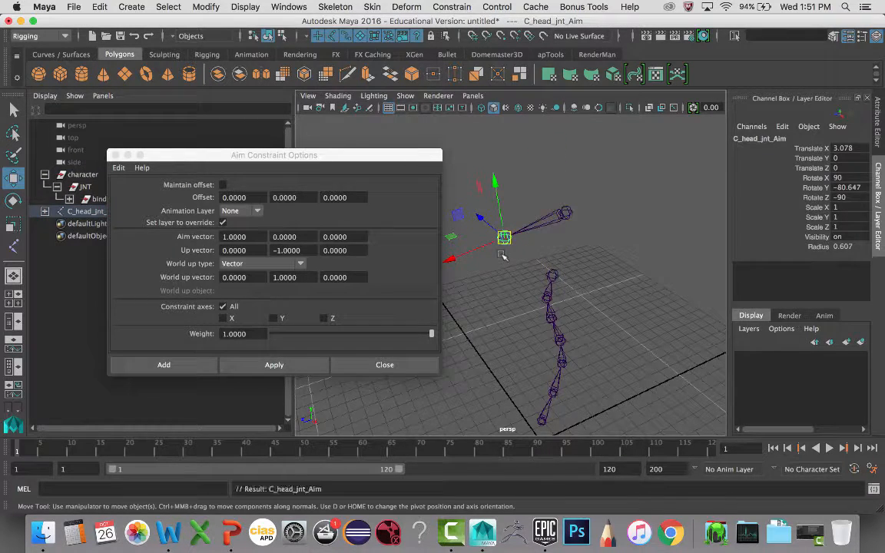
pyautogui.hotkey('shift', 'p')
pyautogui.keyDown('shift'); pyautogui.click(565, 217); pyautogui.keyUp('shift')
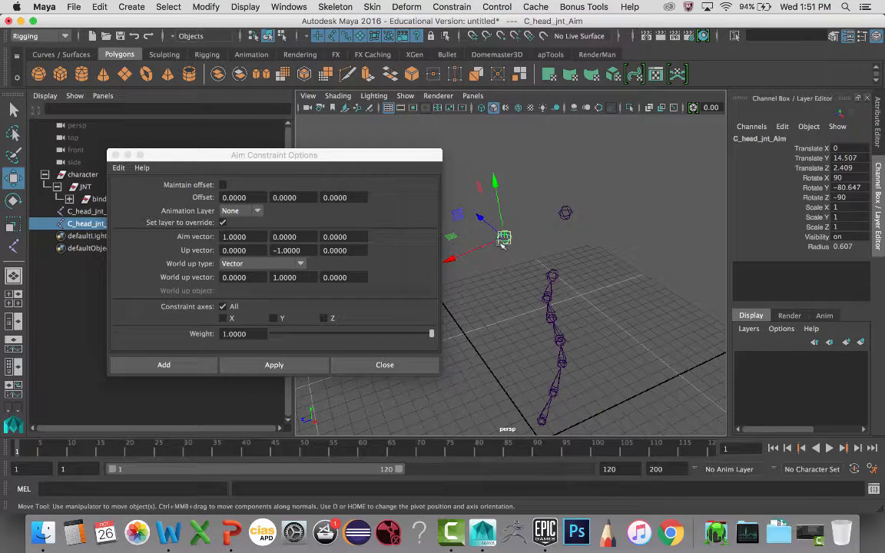
# Try aim-constraining C_head_jnt_Aim to C_head_jnt_Top with up vector 0, -1, 0
pyautogui.click(552, 269)
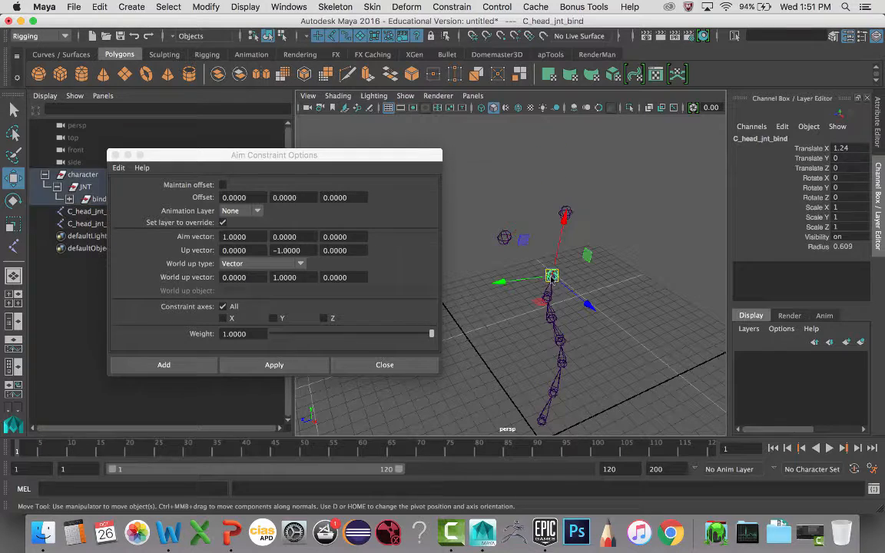
pyautogui.click(568, 214)
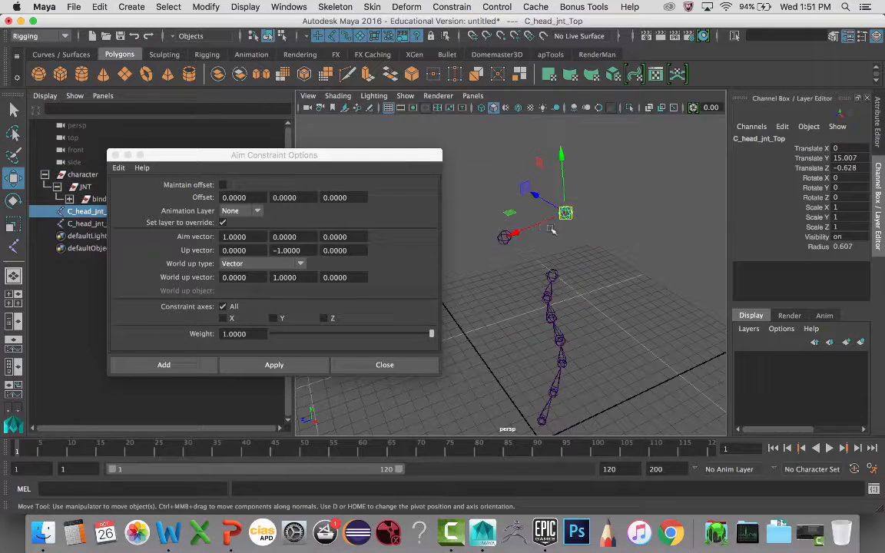
pyautogui.keyDown('shift'); pyautogui.click(503, 239); pyautogui.keyUp('shift')
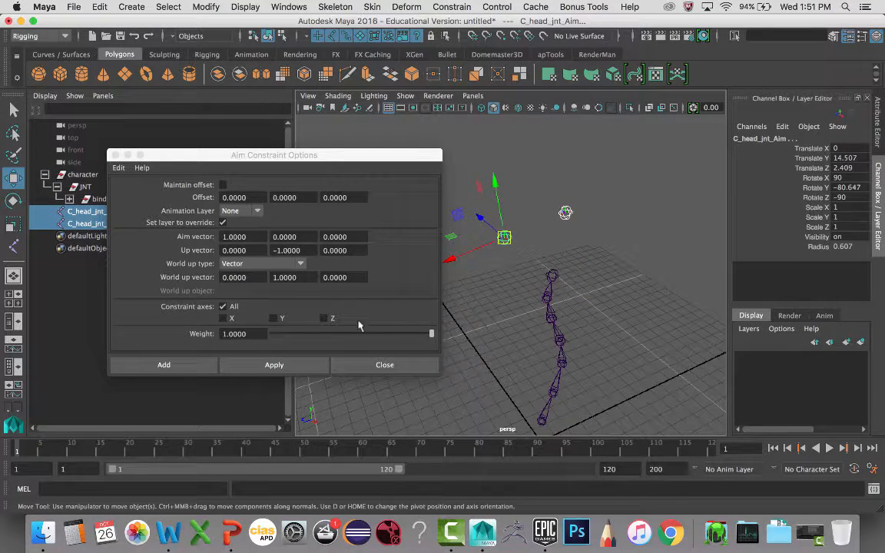
pyautogui.click(307, 363)
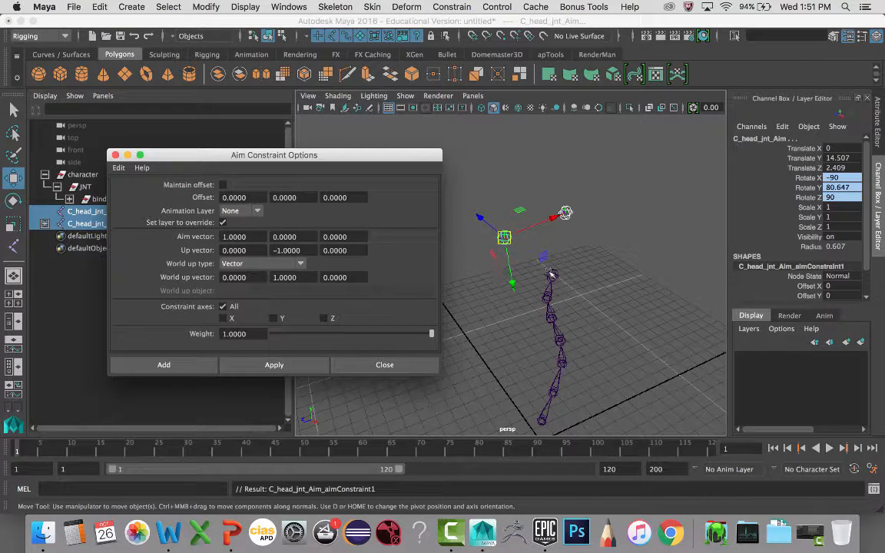
# Set the up vector's Y to 1 and undo the aim constraint on C_head_jnt_Aim
pyautogui.press('BackSpace')
pyautogui.click(604, 234)
pyautogui.press('super+z')
pyautogui.press('super+z')
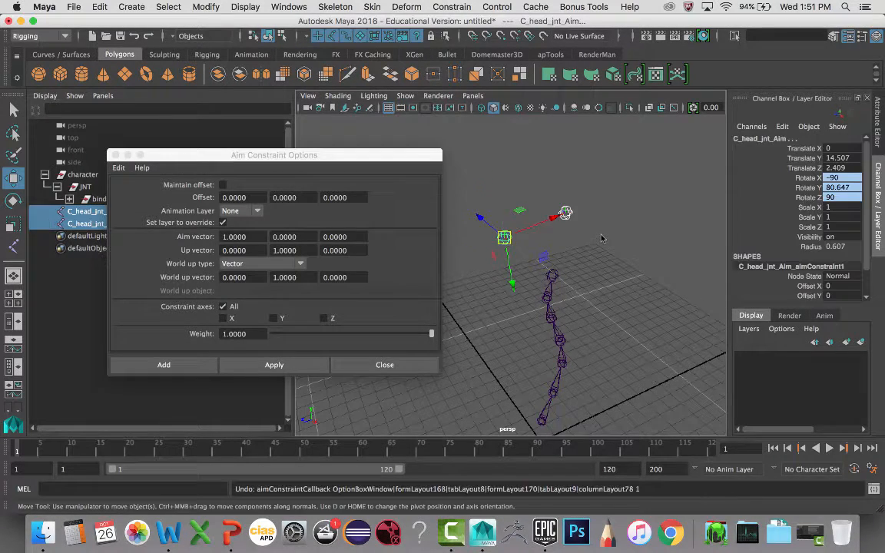
# Try aim-constraining C_head_jnt_Top to C_head_jnt_Aim with up vector 0, 1, 0, and undo the constraint
pyautogui.click(523, 253)
pyautogui.click(505, 238)
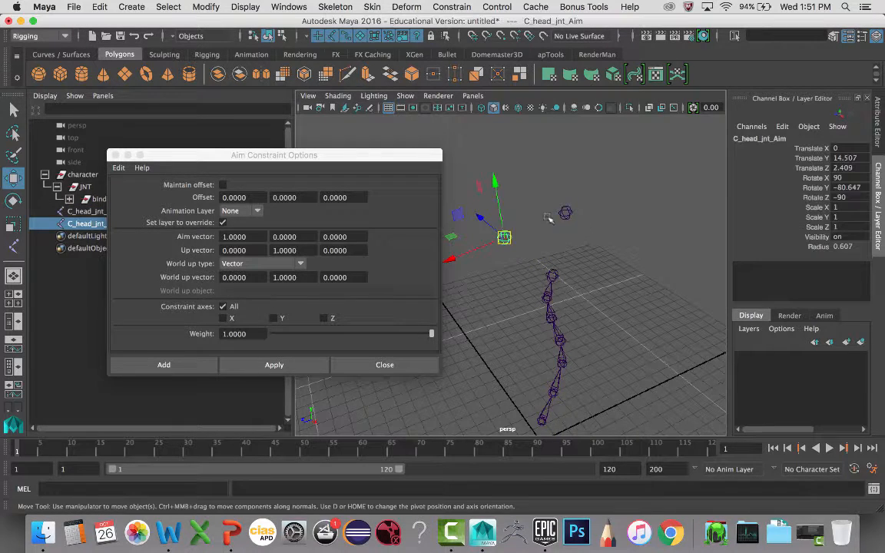
pyautogui.keyDown('shift'); pyautogui.click(565, 214); pyautogui.keyUp('shift')
pyautogui.click(274, 365)
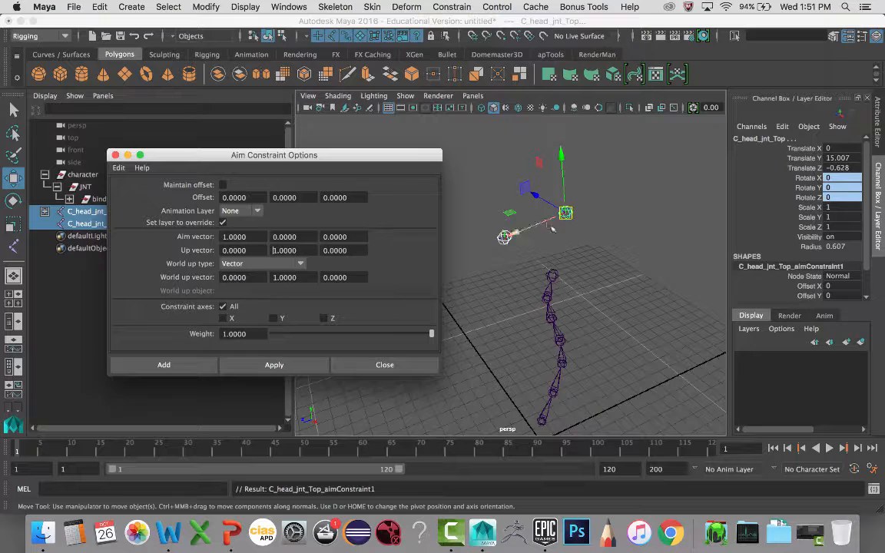
pyautogui.press('super+z')
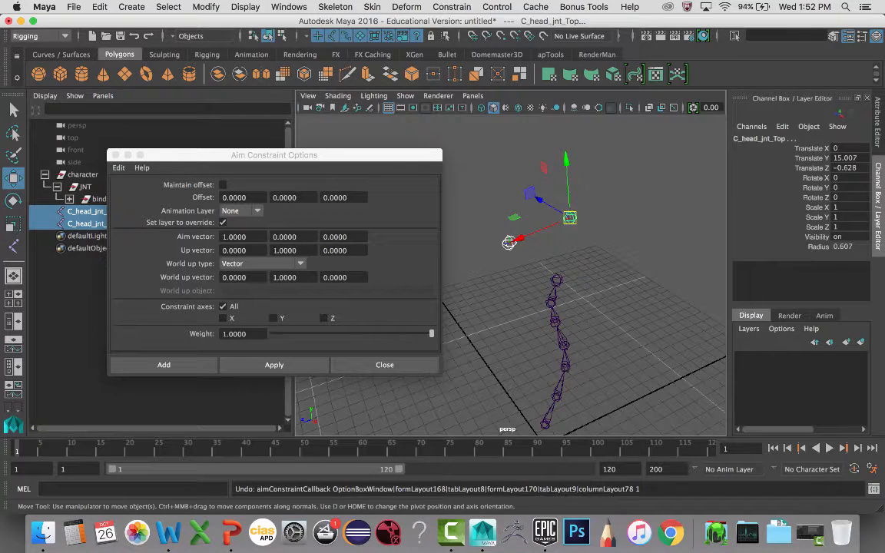
# Try aim-constraining C_head_jnt_Top to C_head_jnt_Aim with up vector 0, -1, 0
pyautogui.click(275, 251)
pyautogui.write('-')
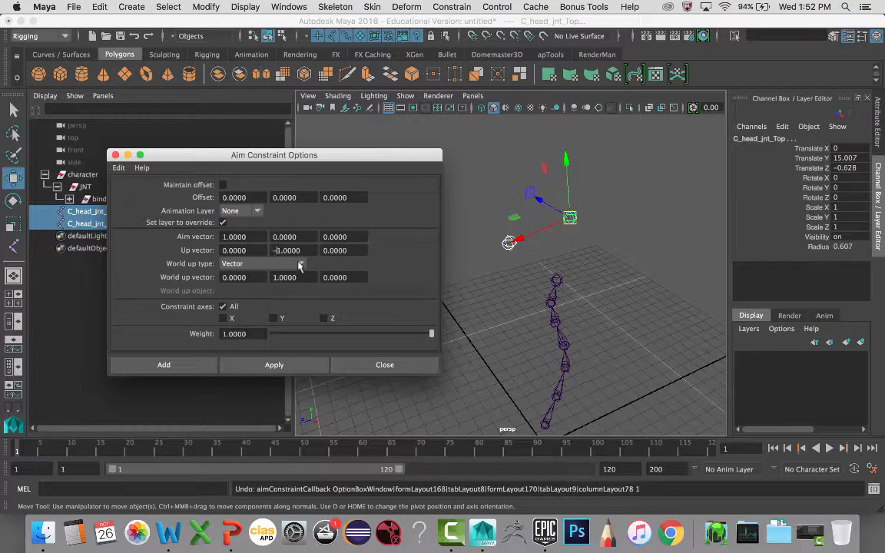
pyautogui.click(292, 365)
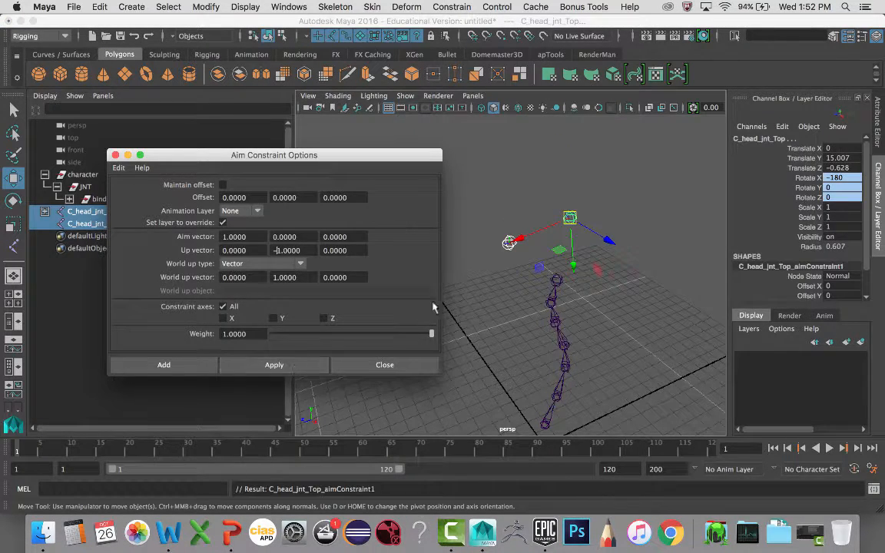
# Compare the axis directions of C_head_jnt_Top with those of C_head_jnt_bind and the spine joints below it
pyautogui.click(555, 279)
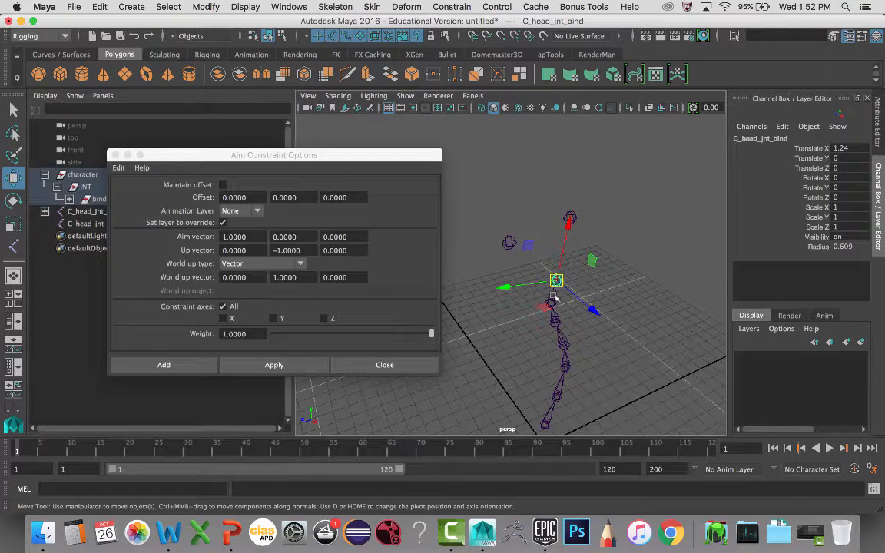
pyautogui.press('Up')
pyautogui.press('Up')
pyautogui.press('Up')
pyautogui.press('Up')
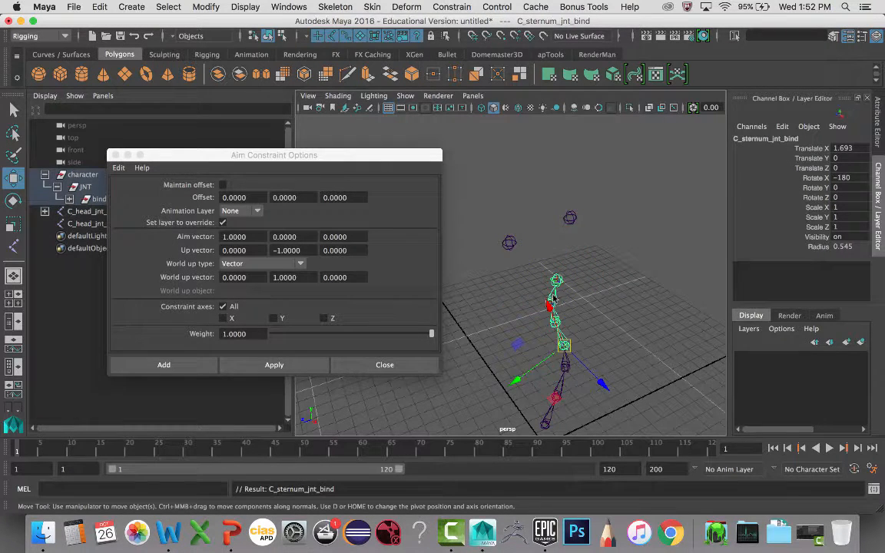
pyautogui.press('Down')
pyautogui.press('Down')
pyautogui.press('Down')
pyautogui.press('Down')
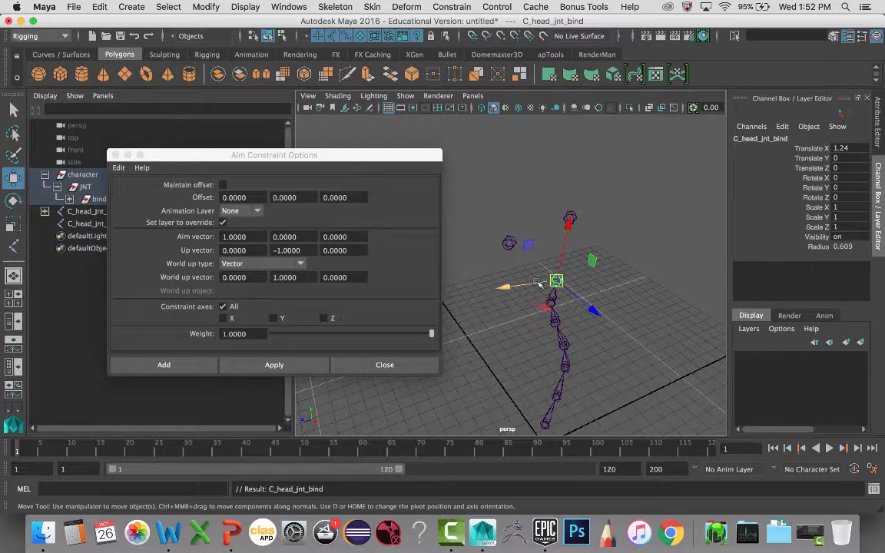
pyautogui.click(571, 218)
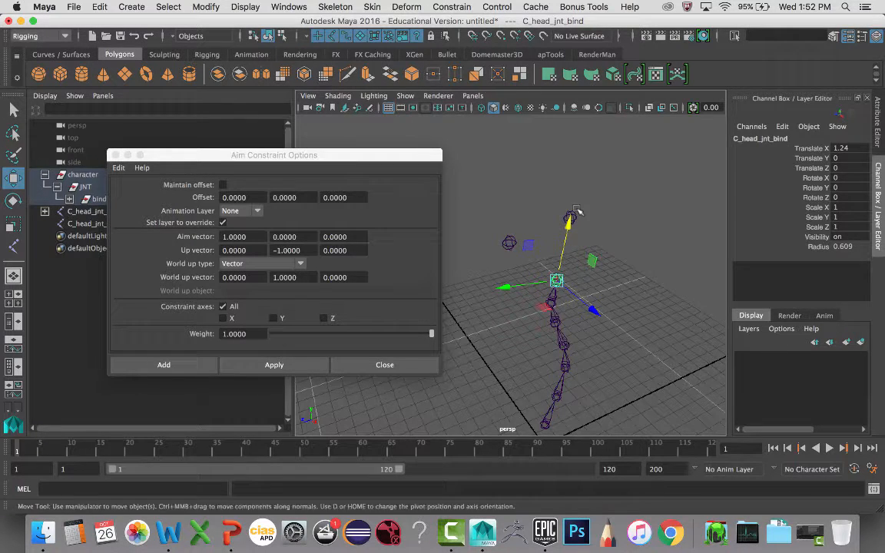
pyautogui.click(577, 212)
pyautogui.click(572, 216)
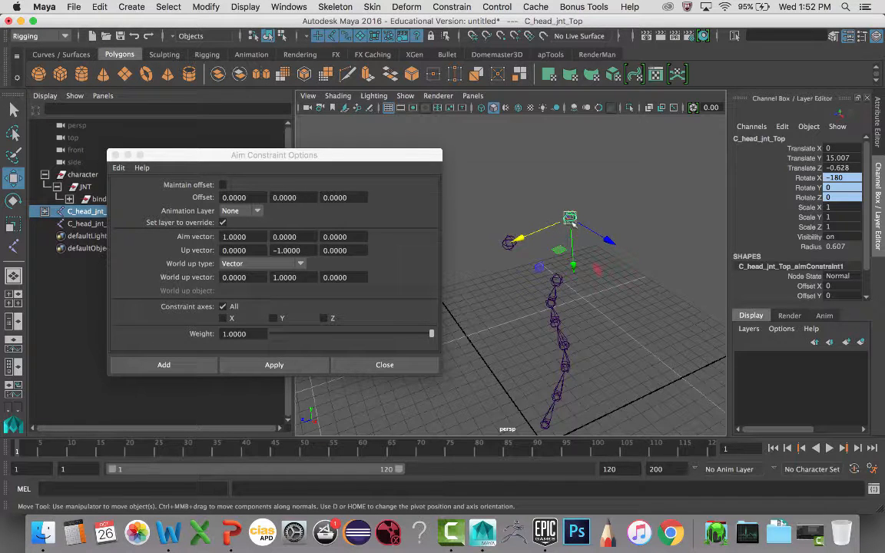
# Set the aim constraint's up vector Y to 1 and delete the trial aim constraint from C_head_jnt_Top
pyautogui.click(275, 251)
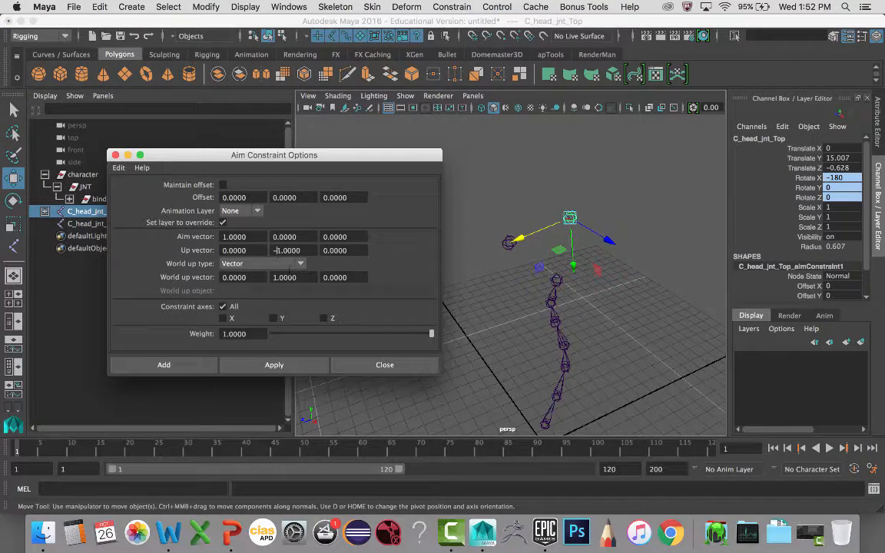
pyautogui.press('BackSpace')
pyautogui.click(45, 211)
pyautogui.click(80, 224)
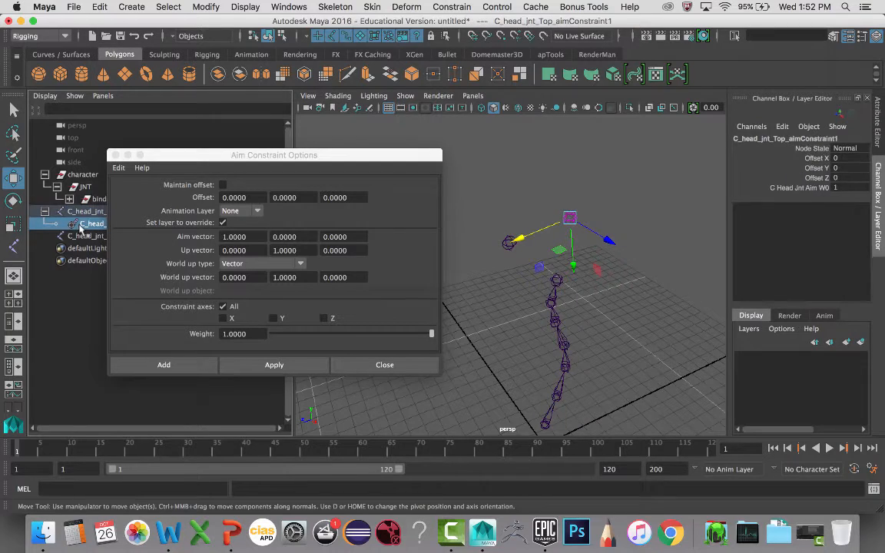
pyautogui.press('Delete')
pyautogui.click(579, 216)
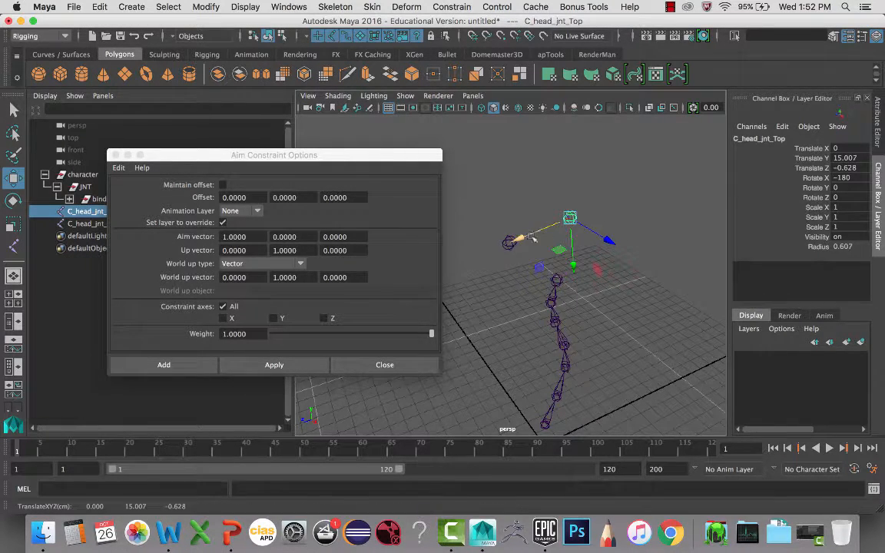
# Aim-constrain C_head_jnt_Top to C_head_jnt_Aim with aim vector 1, 0, 0 and up vector 0, 1, 0
pyautogui.click(508, 246)
pyautogui.keyDown('shift'); pyautogui.click(573, 222); pyautogui.keyUp('shift')
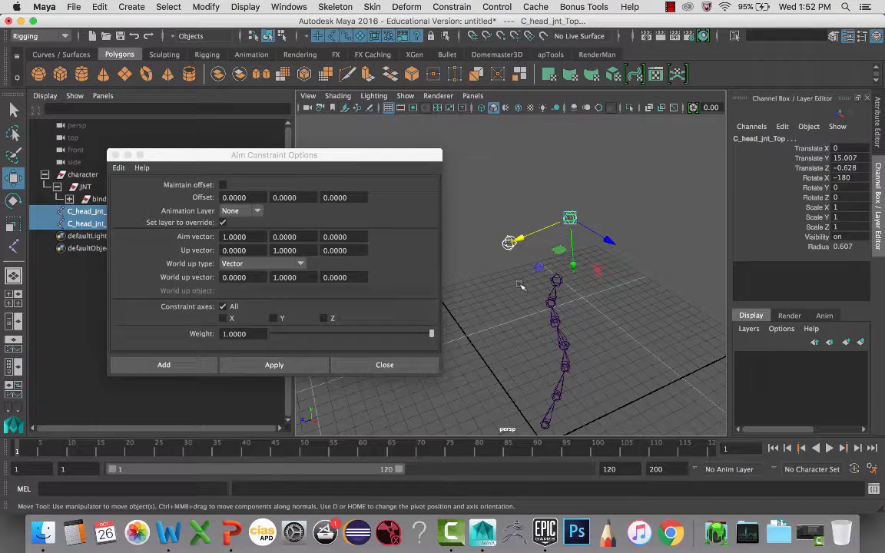
pyautogui.click(302, 367)
# Check the axes of the head, neck and upper spine joints against those of C_head_jnt_Top and C_head_jnt_Aim
pyautogui.keyDown('alt'); pyautogui.moveTo(634, 317); pyautogui.dragTo(537, 314); pyautogui.keyUp('alt')
pyautogui.click(607, 278)
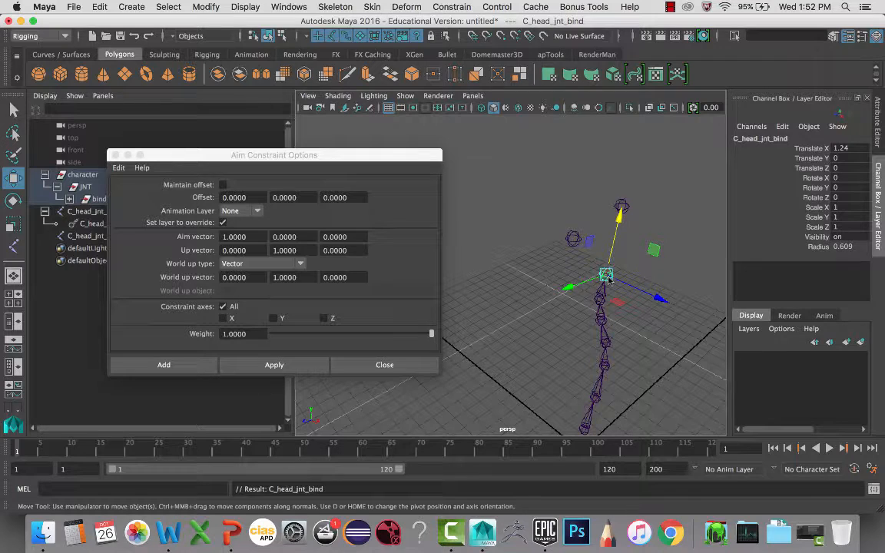
pyautogui.press('Up')
pyautogui.press('Up')
pyautogui.press('Up')
pyautogui.press('Up')
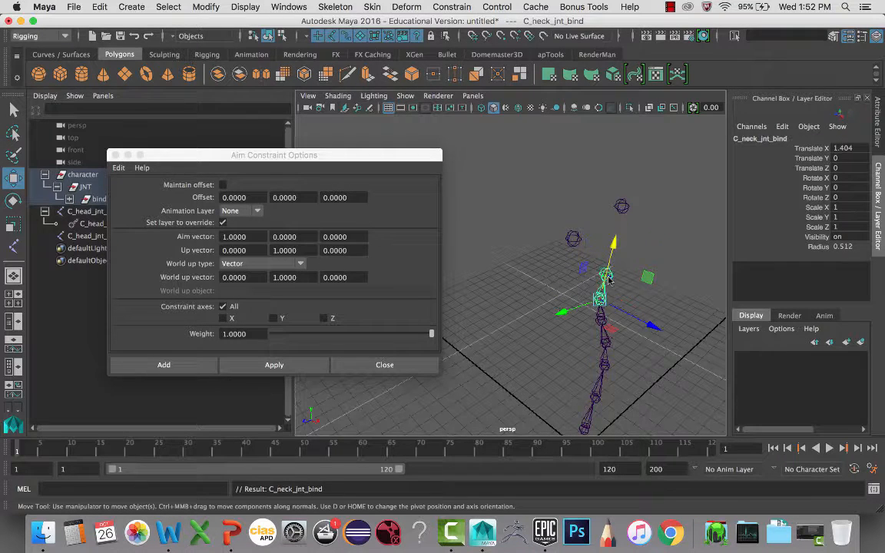
pyautogui.press('Down')
pyautogui.press('Down')
pyautogui.press('Down')
pyautogui.press('Down')
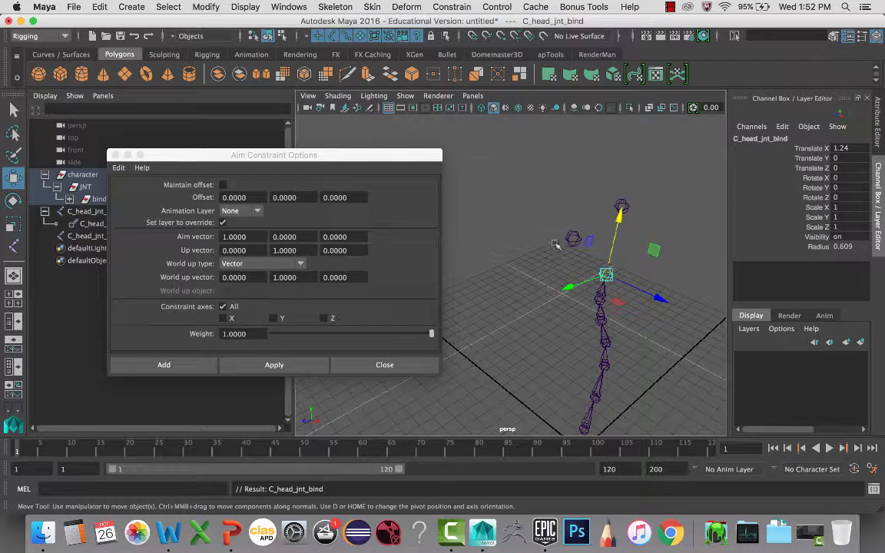
pyautogui.click(625, 207)
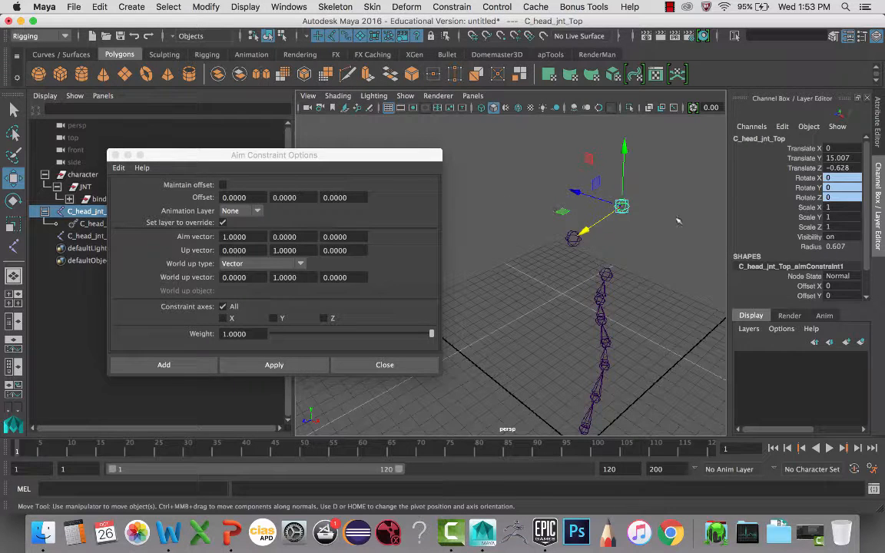
pyautogui.click(572, 243)
pyautogui.click(573, 239)
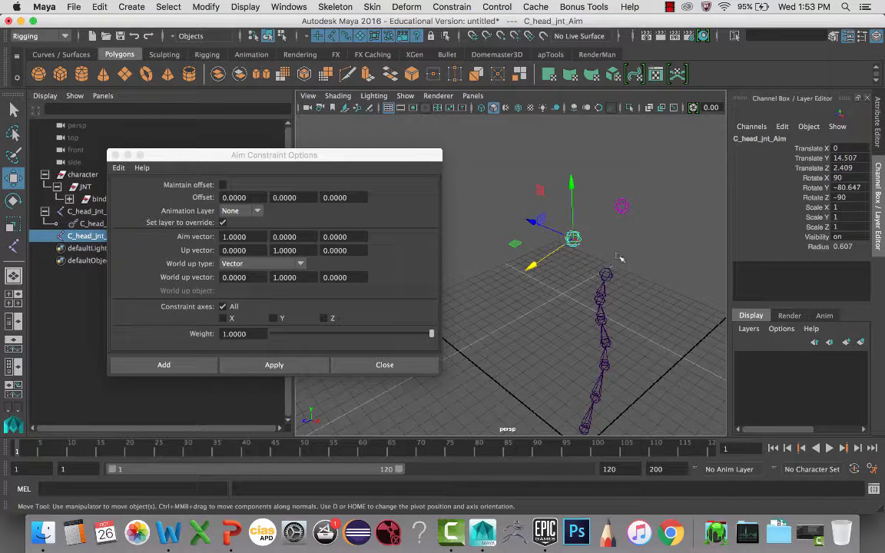
# Delete the aim constraint from C_head_jnt_Top and parent C_head_jnt_Aim under C_head_jnt_Top
pyautogui.click(95, 225)
pyautogui.press('Delete')
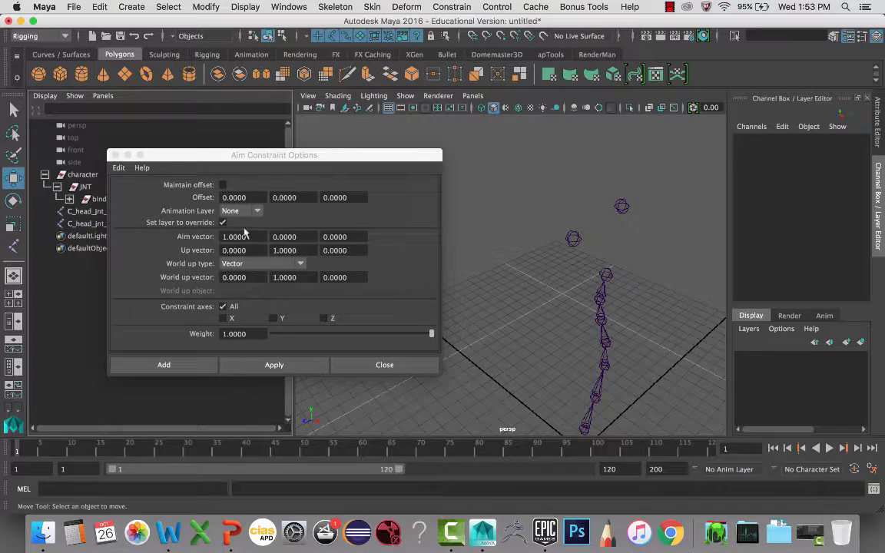
pyautogui.click(572, 235)
pyautogui.keyDown('shift'); pyautogui.click(623, 209); pyautogui.keyUp('shift')
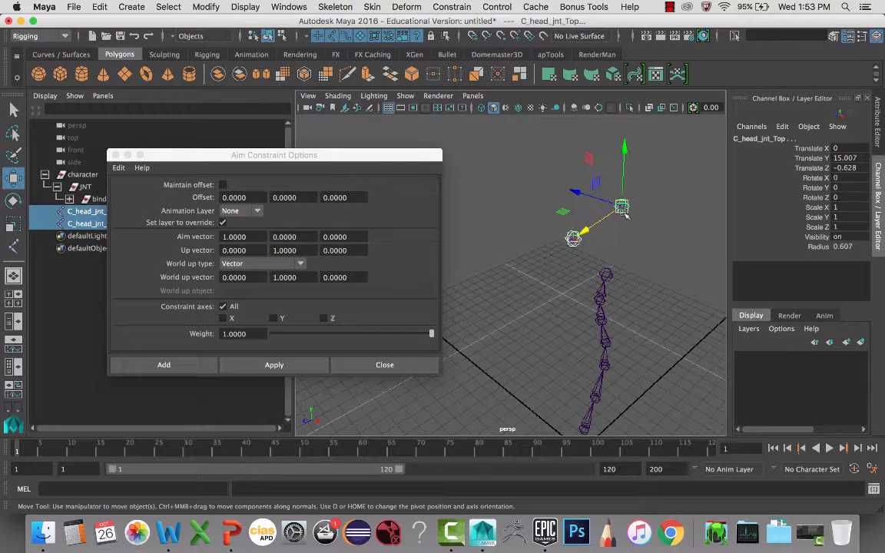
pyautogui.press('p')
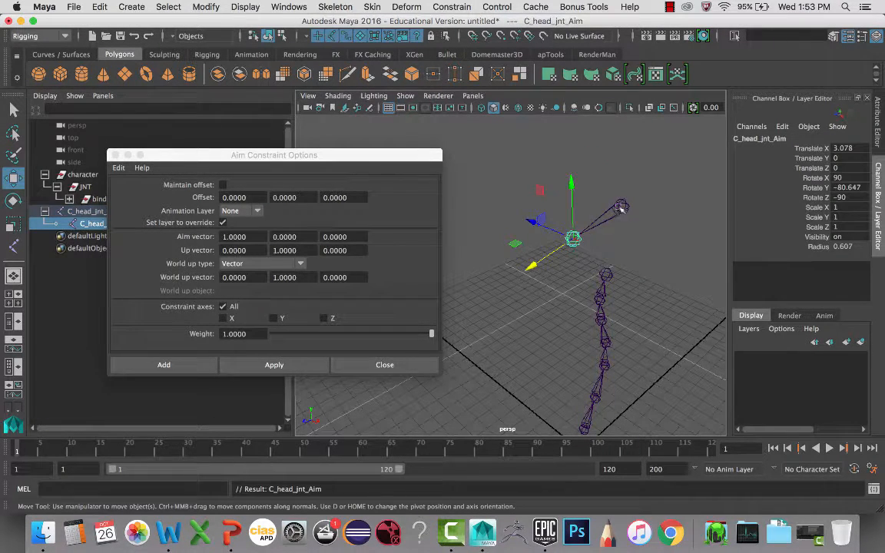
# Parent C_head_jnt_Top under C_head_jnt_bind
pyautogui.click(623, 208)
pyautogui.click(606, 276)
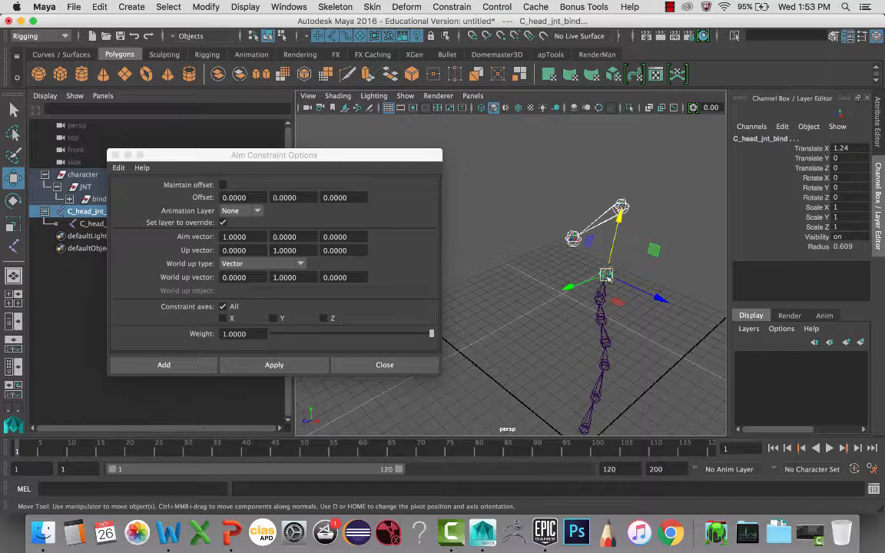
pyautogui.press('p')
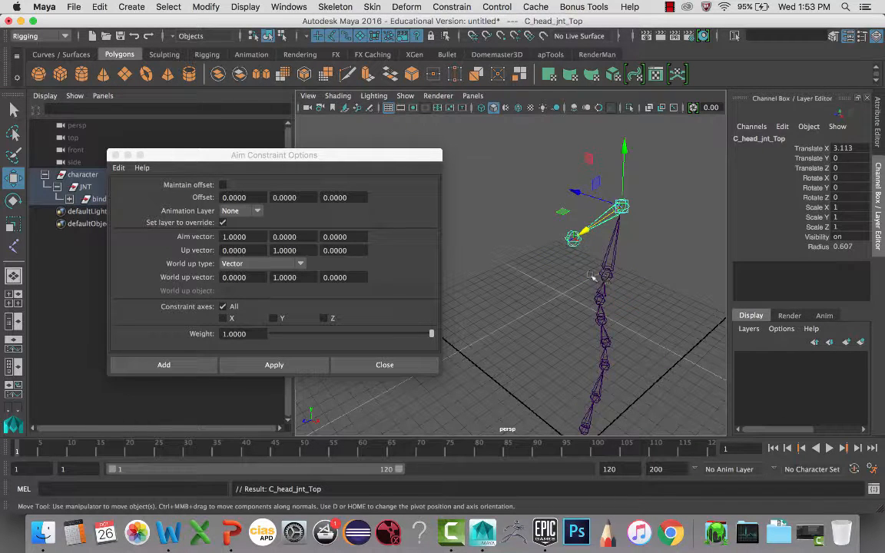
# Test the spine bend by rotating the joints from C_pelvis_jnt_bind up to C_clav_jnt_bind together, and undo the rotation
pyautogui.click(606, 276)
pyautogui.scroll(-5, 598, 322)
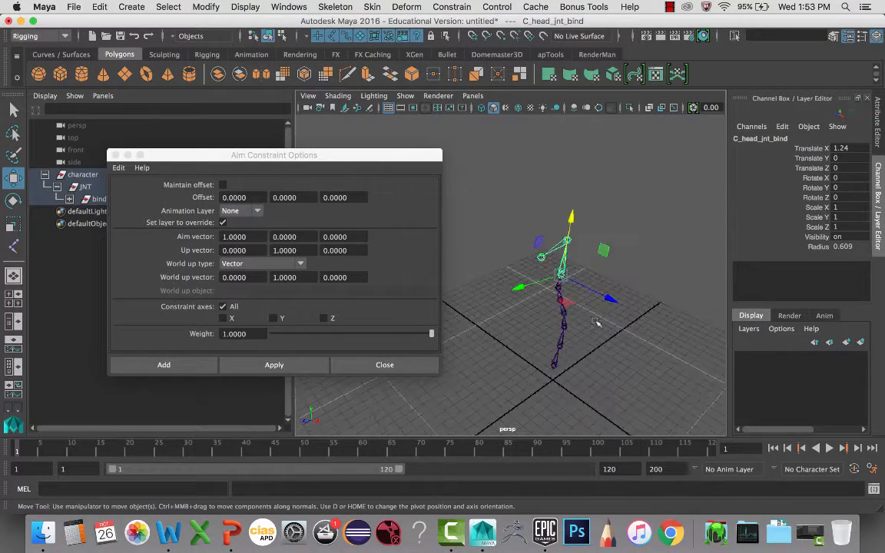
pyautogui.click(557, 364)
pyautogui.press('q')
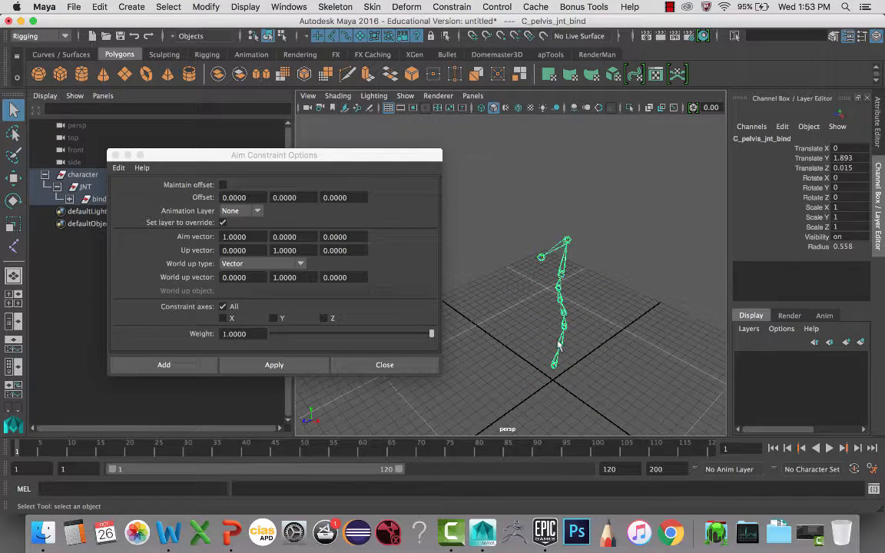
pyautogui.click(566, 324)
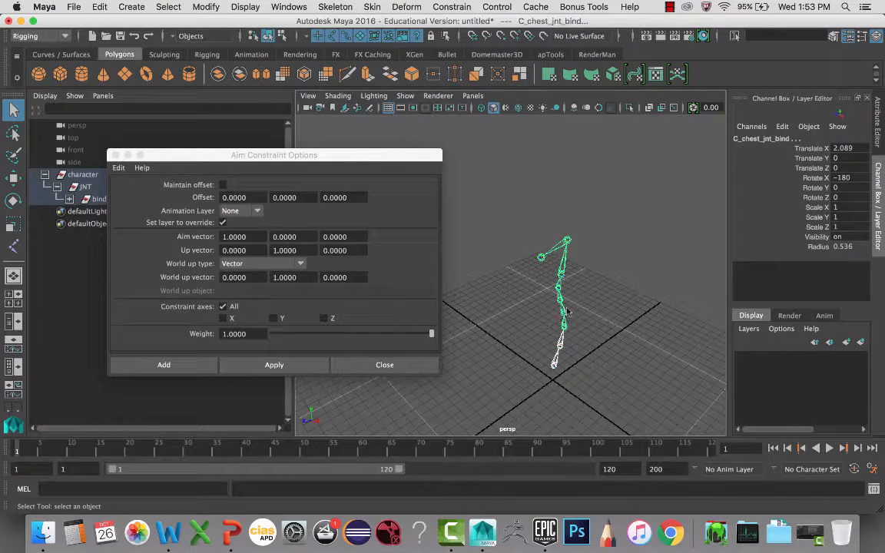
pyautogui.click(564, 314)
pyautogui.click(562, 302)
pyautogui.press('e')
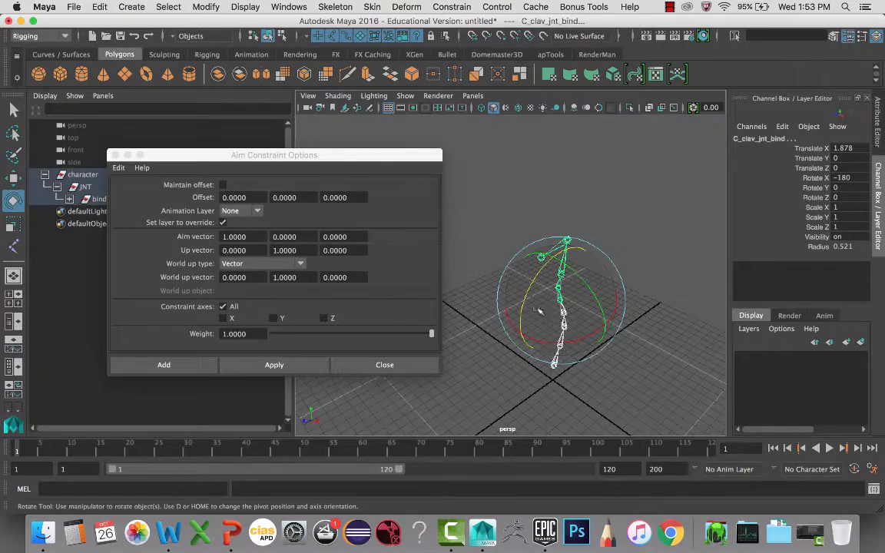
pyautogui.moveTo(504, 260); pyautogui.dragTo(508, 280)
pyautogui.press('super+z')
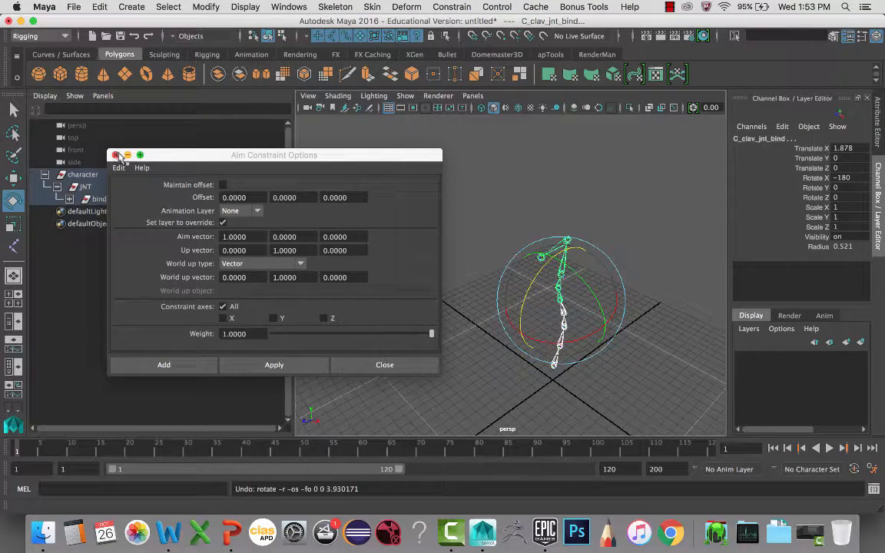
# Close the aim constraint options and check the full joint hierarchy under the bind group
pyautogui.click(115, 156)
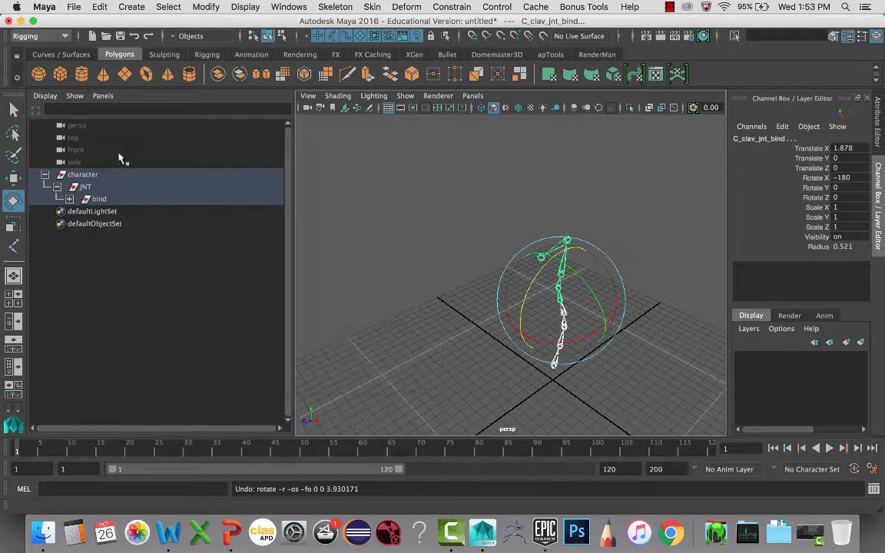
pyautogui.keyDown('shift'); pyautogui.click(69, 199); pyautogui.keyUp('shift')
pyautogui.click(98, 199)
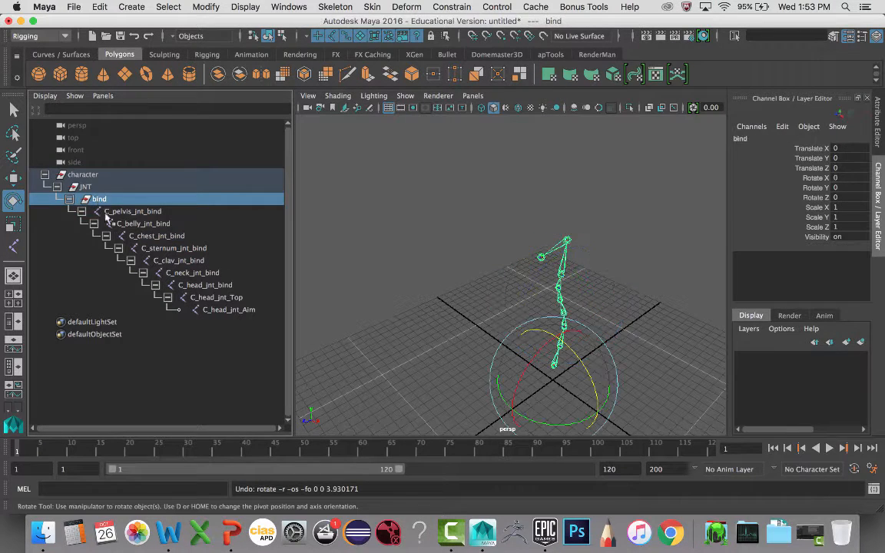
pyautogui.click(70, 199)
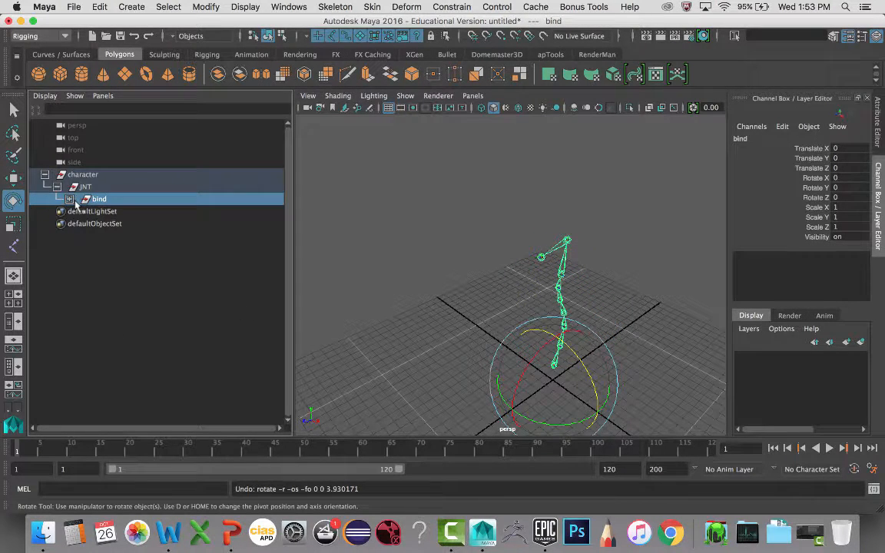
# Duplicate the bind group and rename the copy as fk
pyautogui.press('super+d')
pyautogui.doubleClick(103, 212)
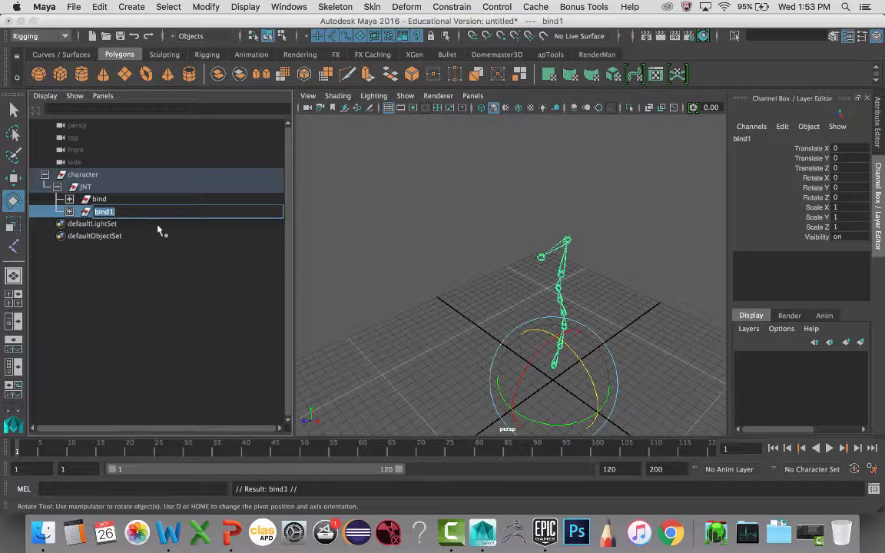
pyautogui.write('fk')
pyautogui.press('Return')
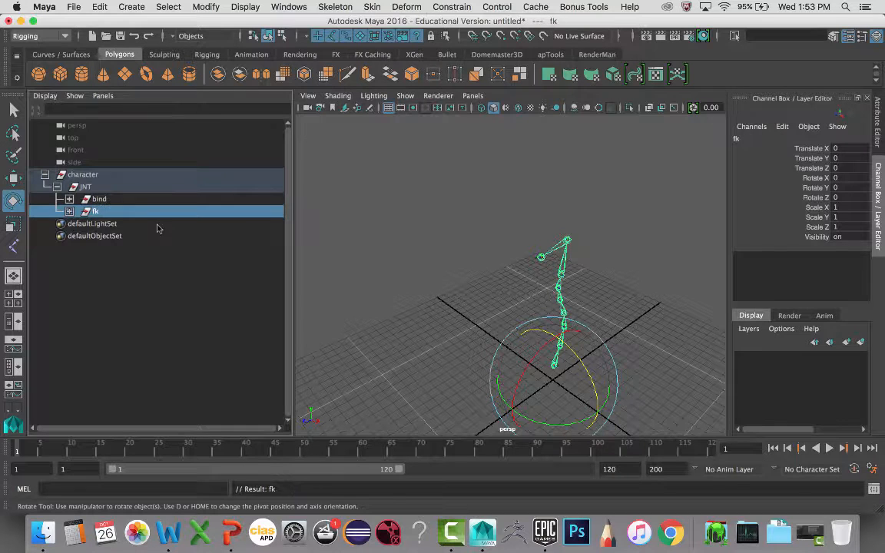
# Expand the fk group's full joint hierarchy and replace _bind with _anim_fk in the names throughout that hierarchy
pyautogui.click(70, 211)
pyautogui.click(69, 212)
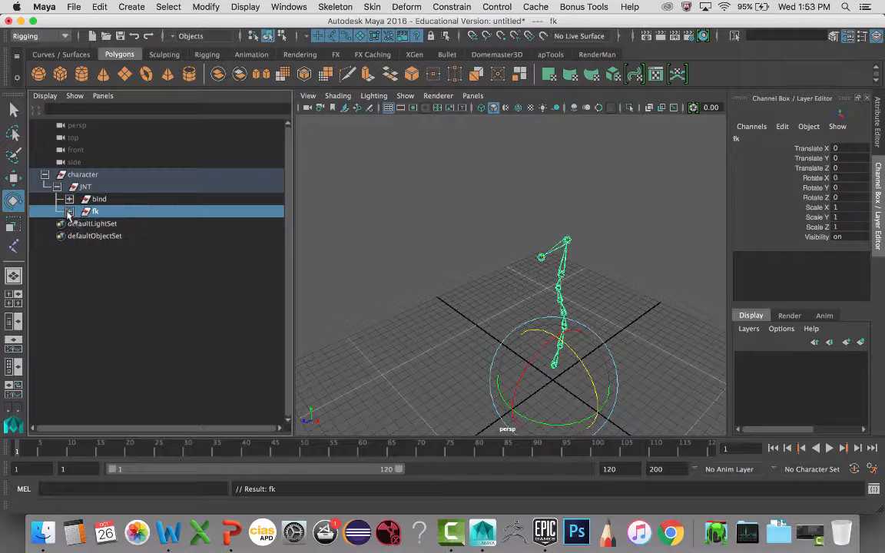
pyautogui.keyDown('shift'); pyautogui.click(68, 213); pyautogui.keyUp('shift')
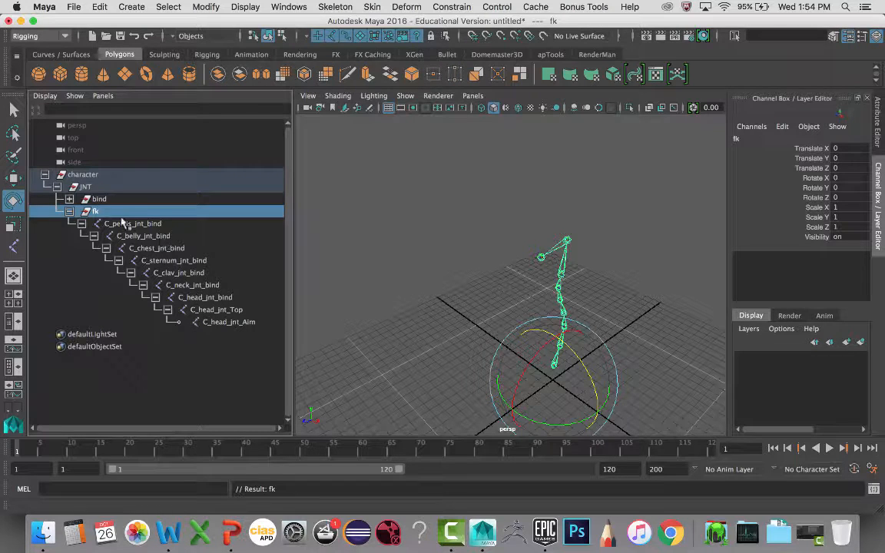
pyautogui.click(199, 10)
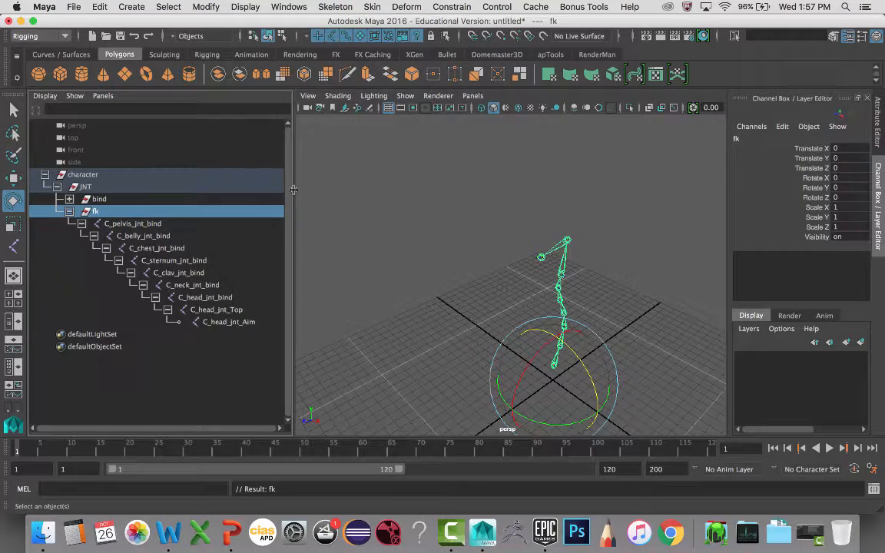
pyautogui.click(205, 7)
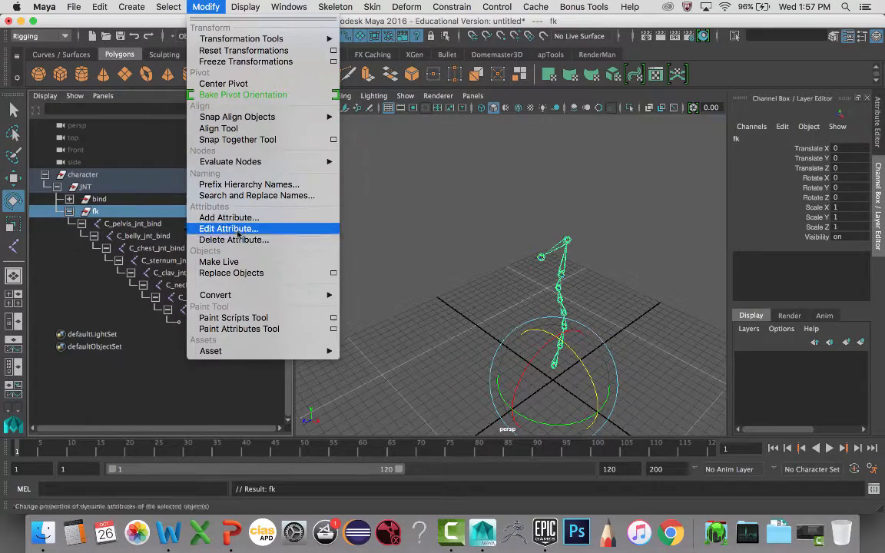
pyautogui.moveTo(236, 165)
pyautogui.click(242, 196)
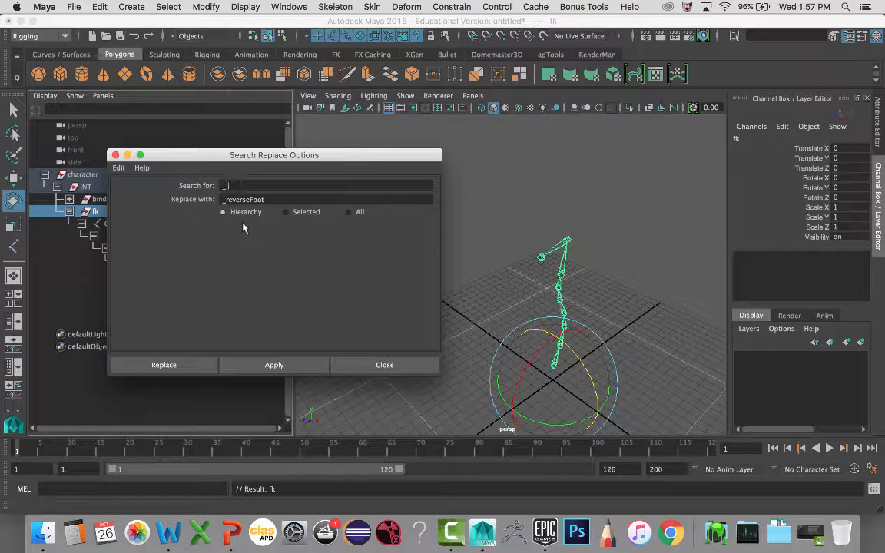
pyautogui.write('_bind')
pyautogui.moveTo(264, 199); pyautogui.dragTo(246, 199)
pyautogui.write('f')
pyautogui.write('k')
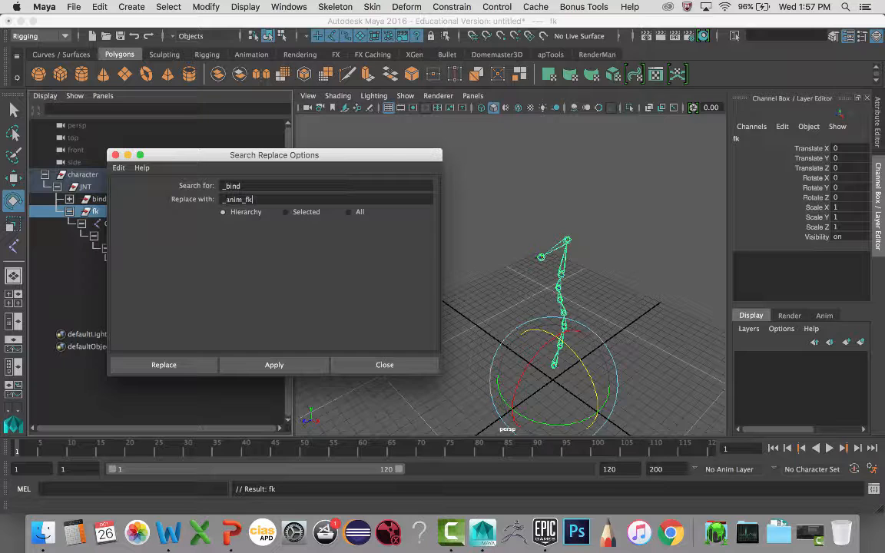
pyautogui.click(203, 368)
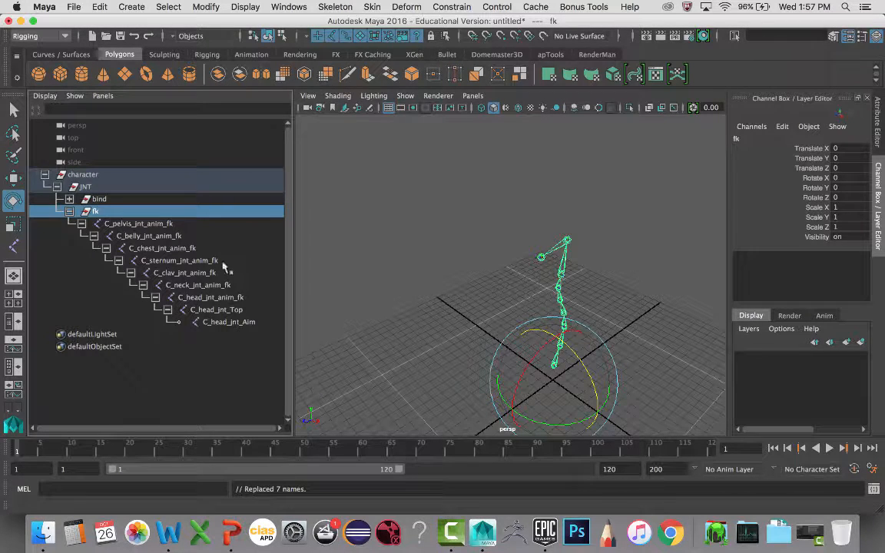
# Rename the fk hierarchy's last two head joints as C_head_jnt_Top_fk and C_head_jnt_Aim_fk
pyautogui.click(240, 310)
pyautogui.doubleClick(241, 310)
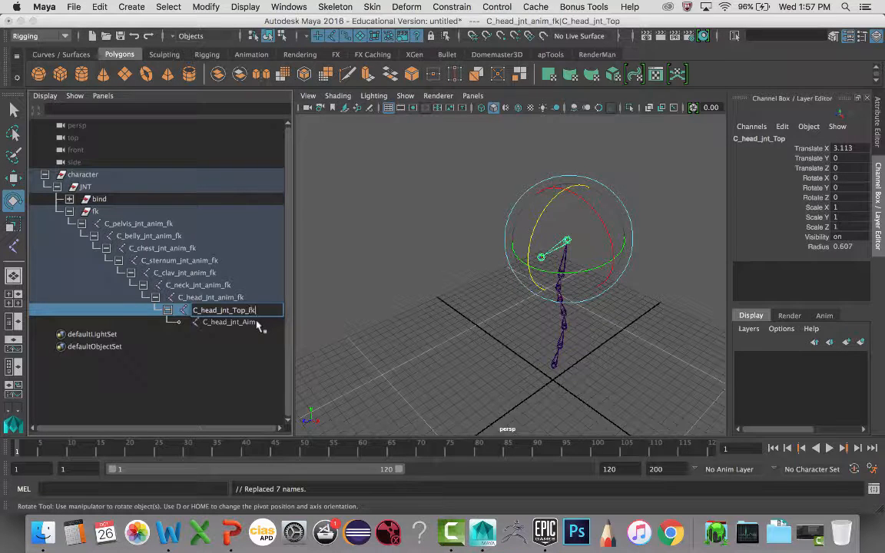
pyautogui.press('Return')
pyautogui.click(258, 323)
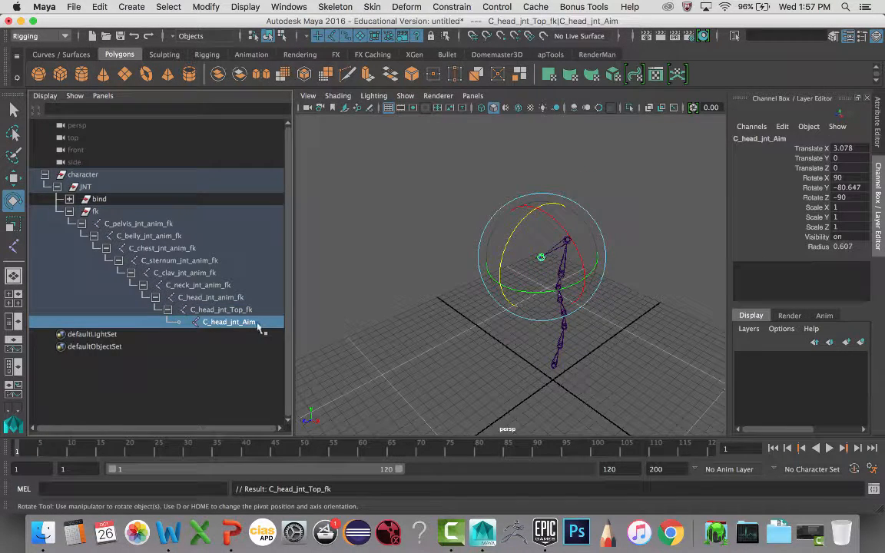
pyautogui.doubleClick(256, 322)
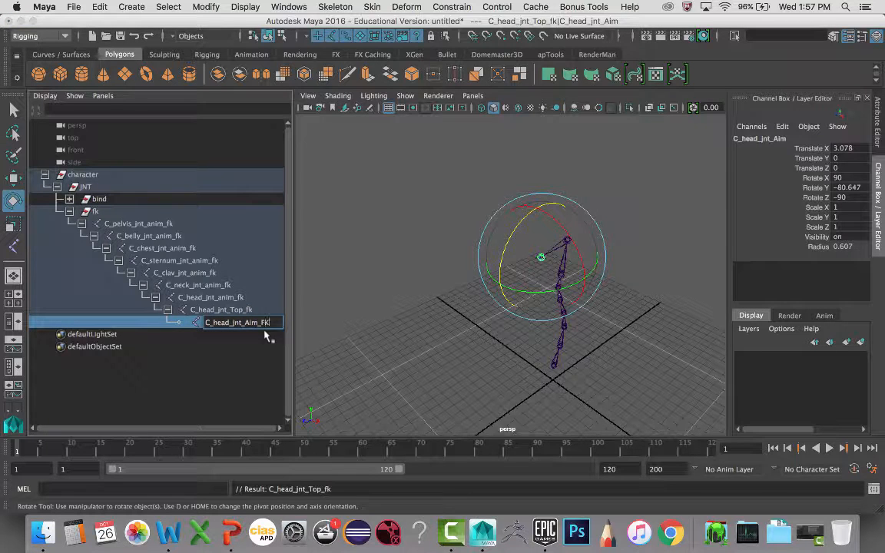
pyautogui.write('_fk')
pyautogui.press('Return')
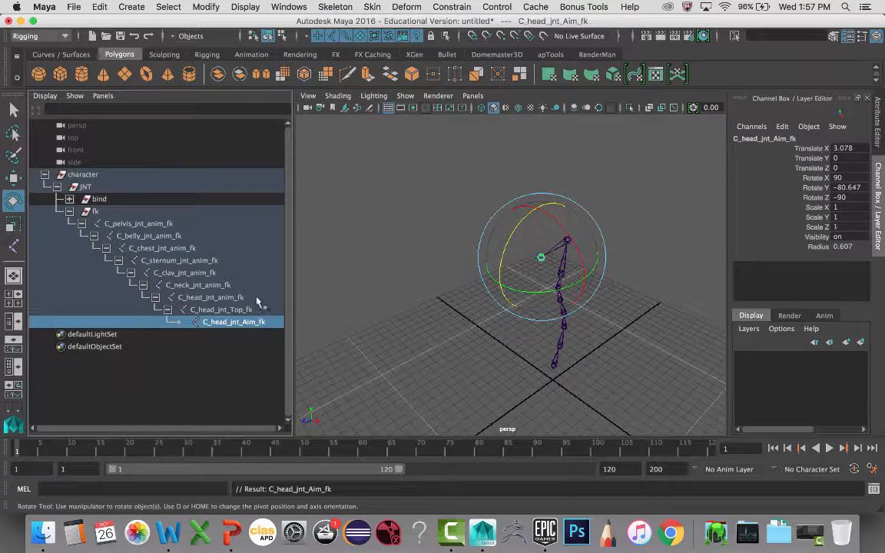
# Replace fk with FK in the names of the fk group and all its joints, and collapse the group
pyautogui.click(102, 213)
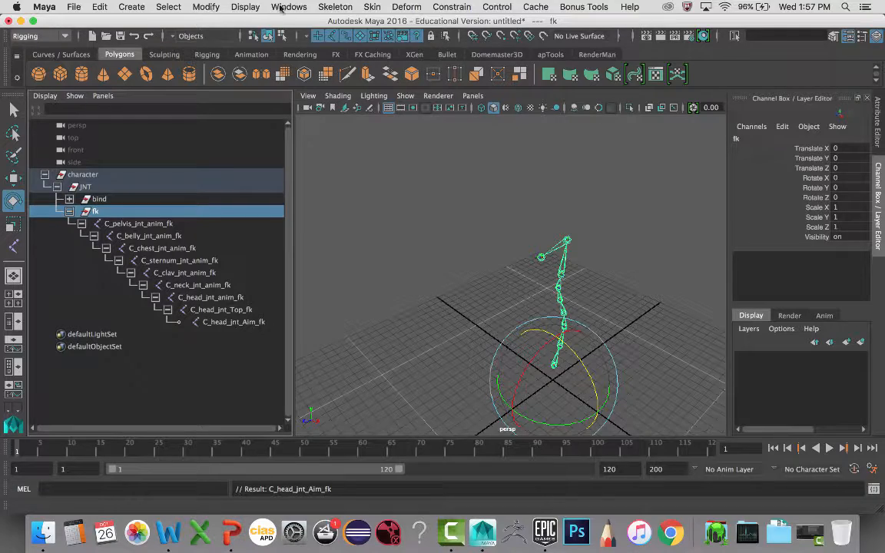
pyautogui.click(206, 7)
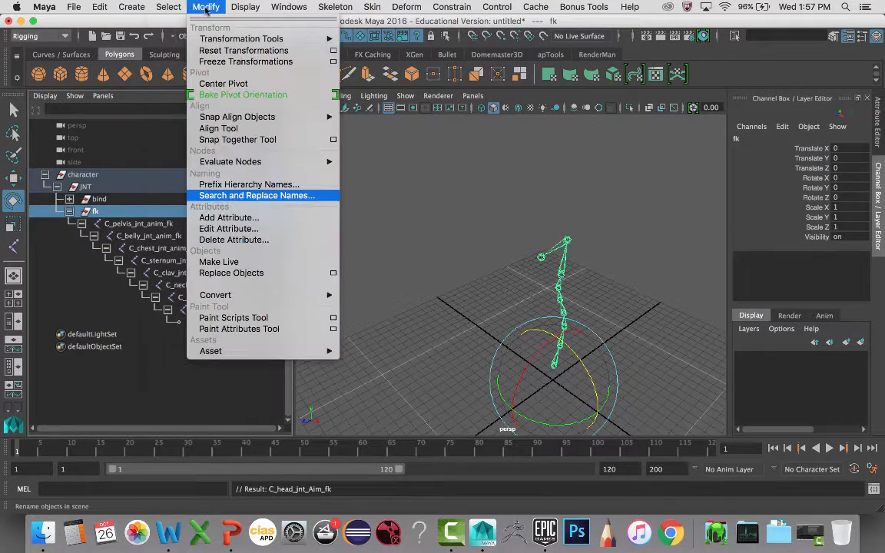
pyautogui.click(204, 192)
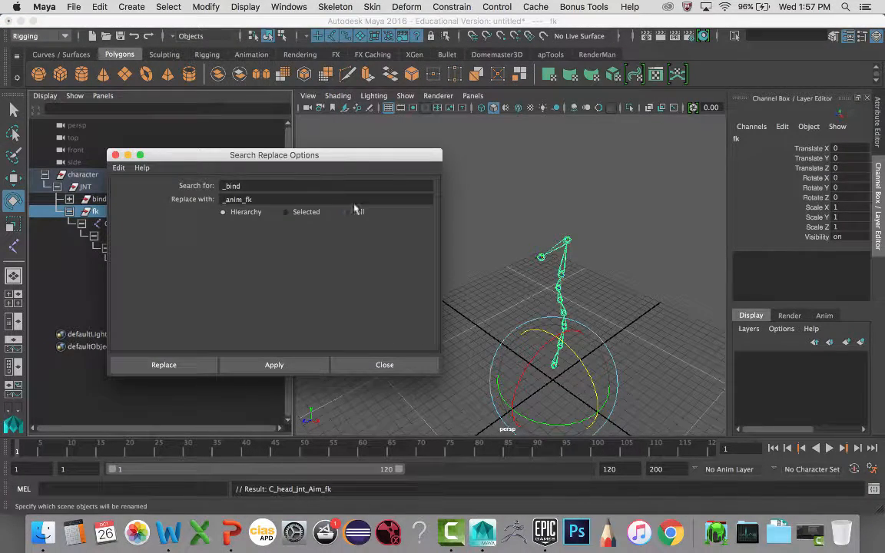
pyautogui.moveTo(254, 186); pyautogui.dragTo(206, 190)
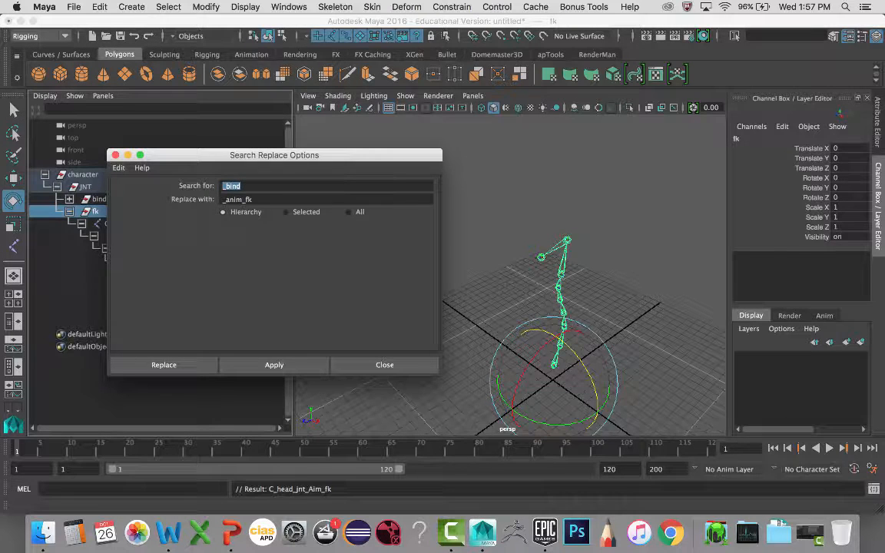
pyautogui.write('fk')
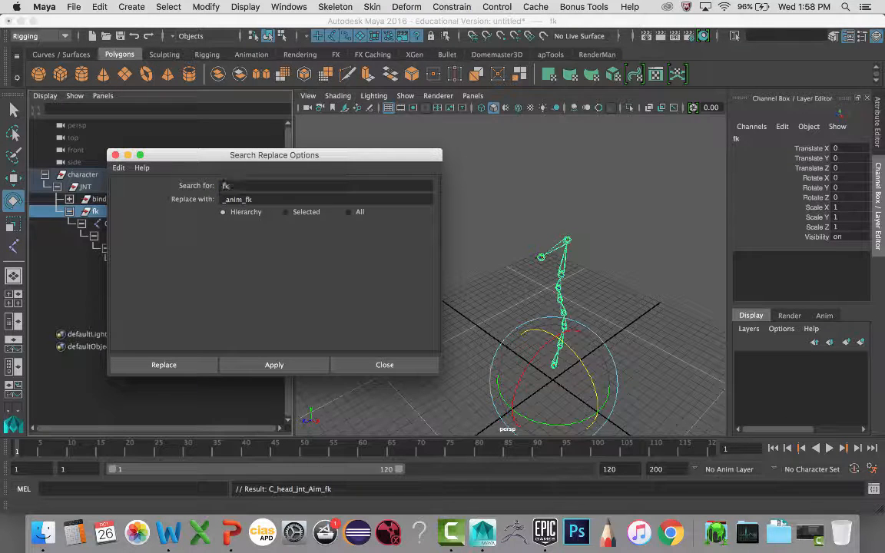
pyautogui.press('Tab')
pyautogui.write('FK')
pyautogui.click(259, 366)
pyautogui.click(368, 365)
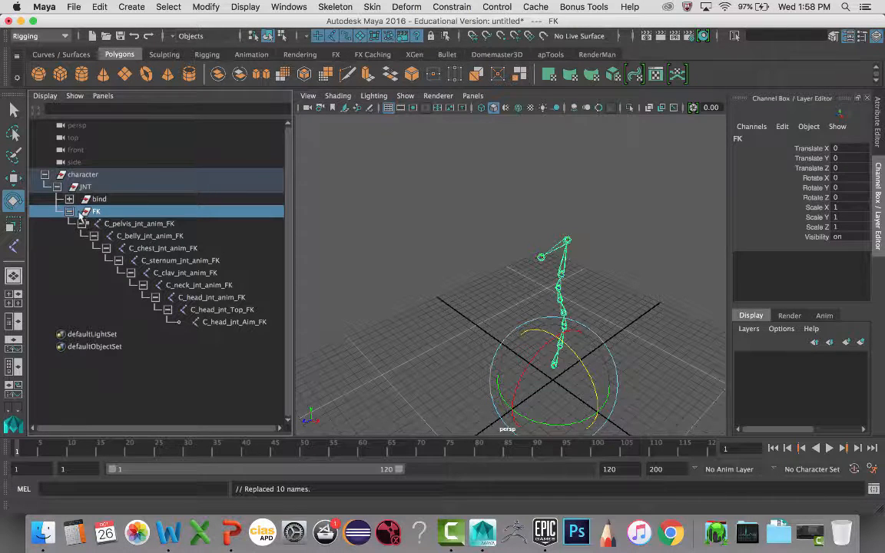
pyautogui.click(69, 212)
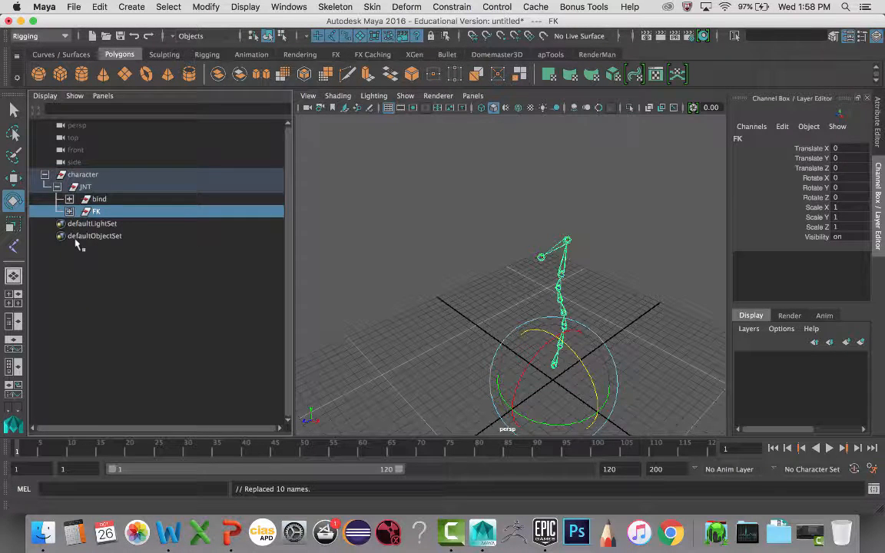